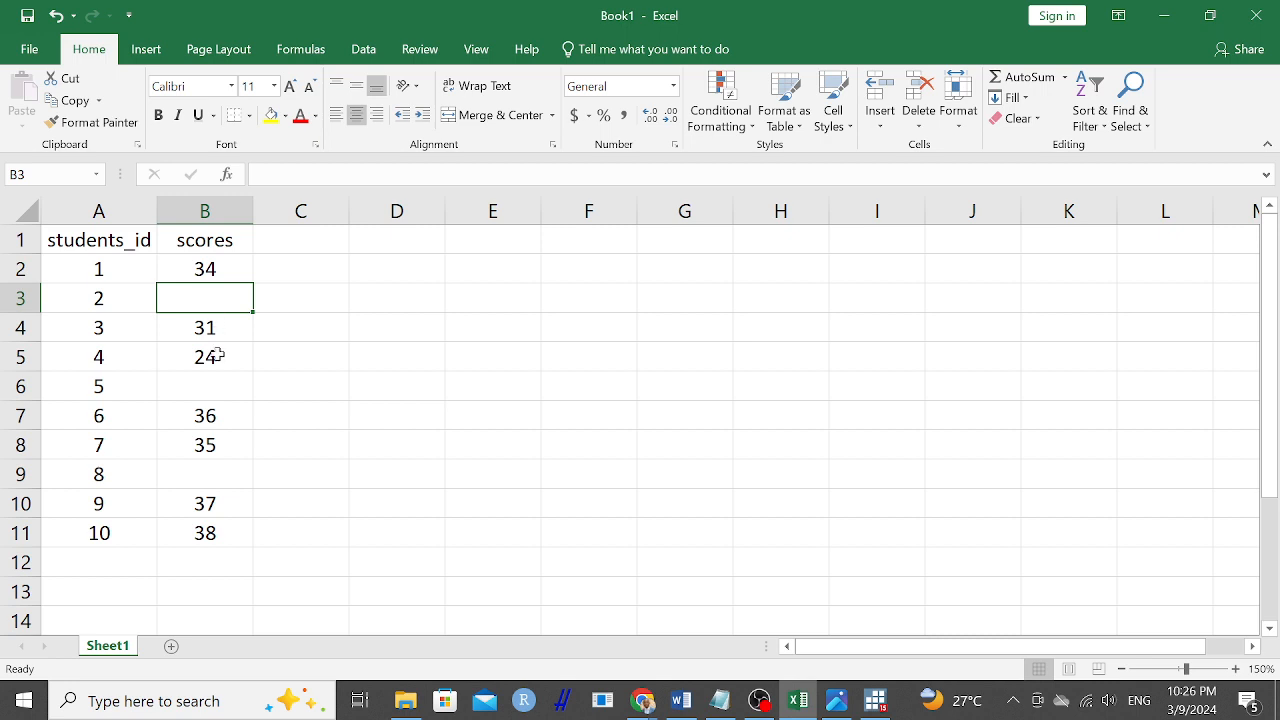
Copy the students_id and scores table, cells A1 to B11, including the rows with missing scores.
click(214, 386)
click(210, 475)
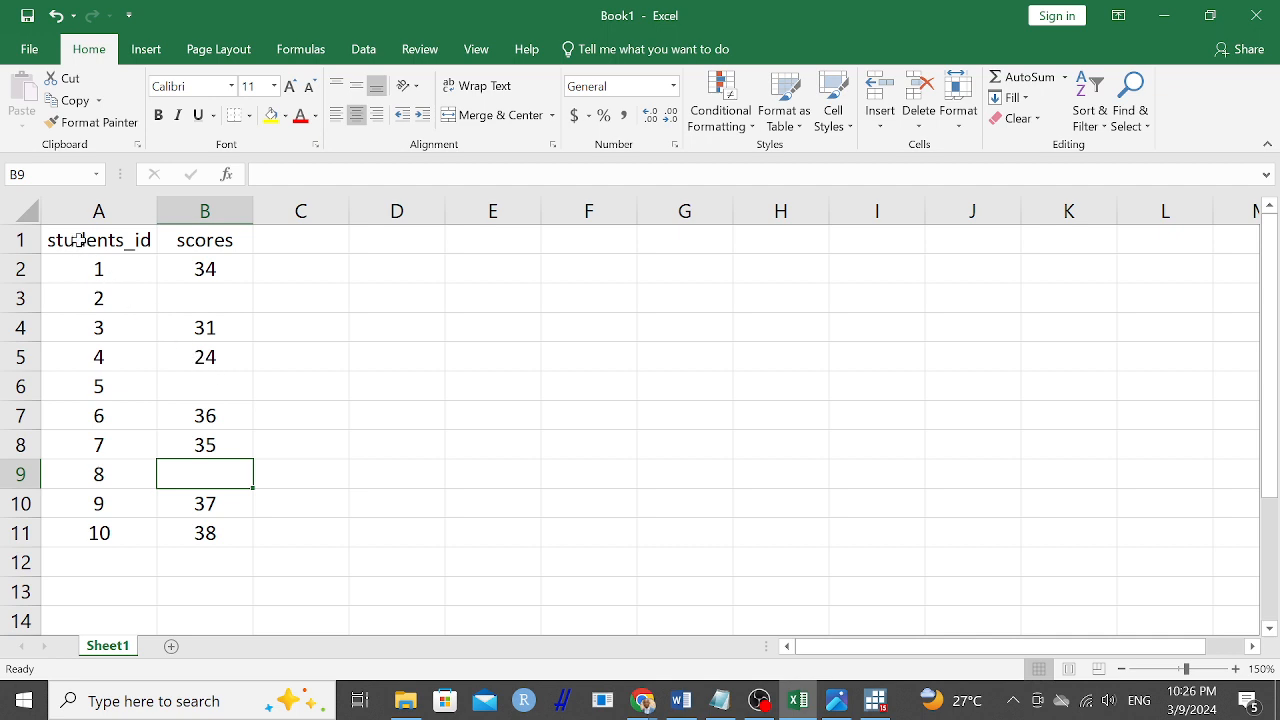
drag(80, 242, 194, 529)
key(ctrl+c)
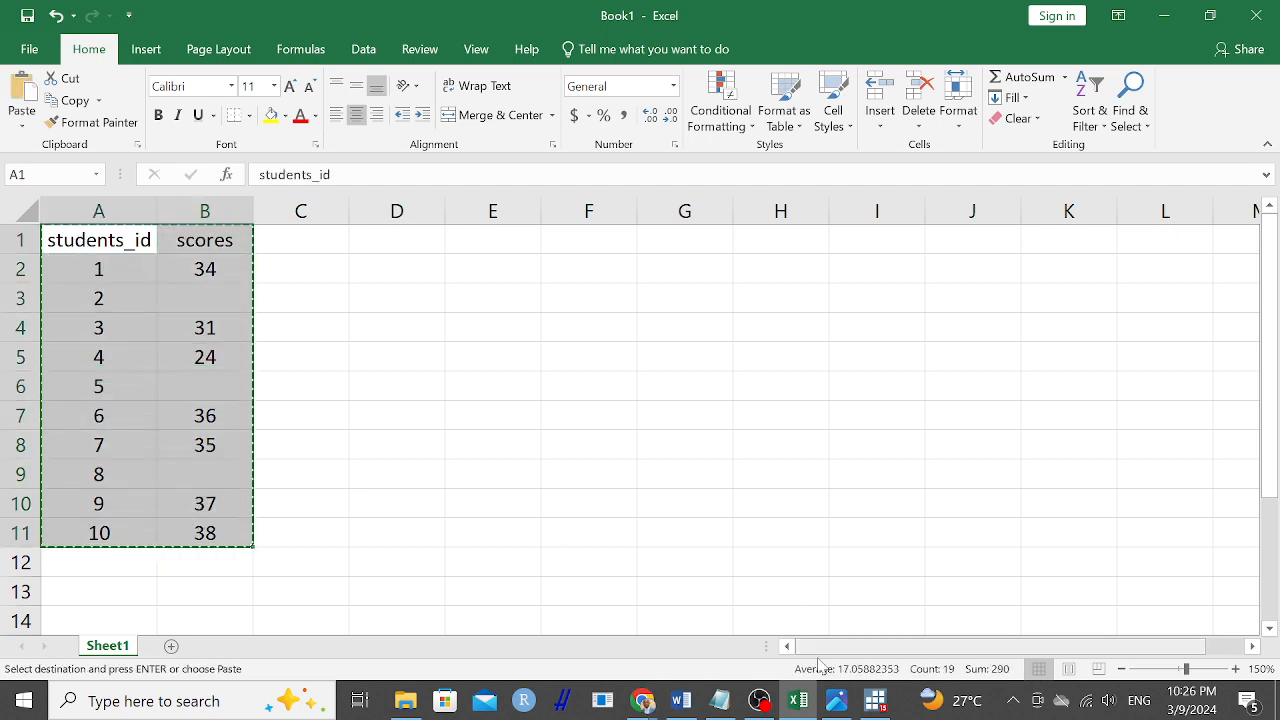
Switch to Stata, create a new do-file, and paste the copied student data into it.
click(873, 701)
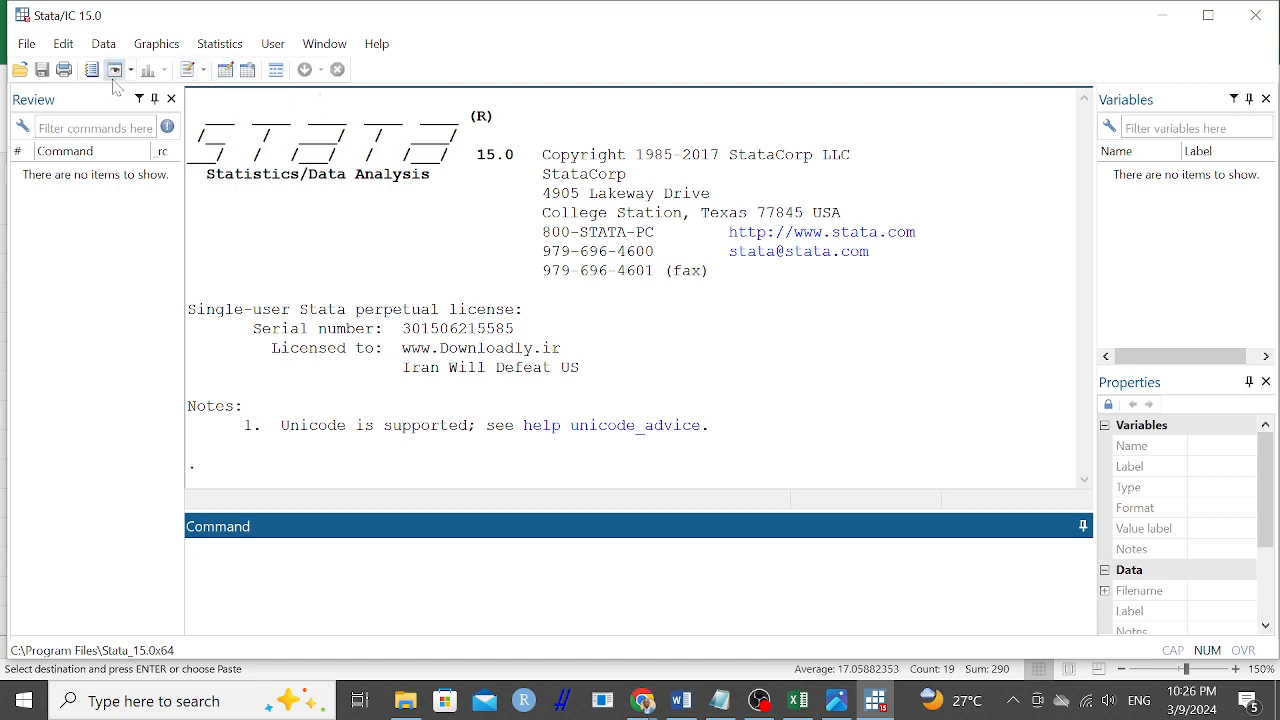
click(204, 72)
click(190, 72)
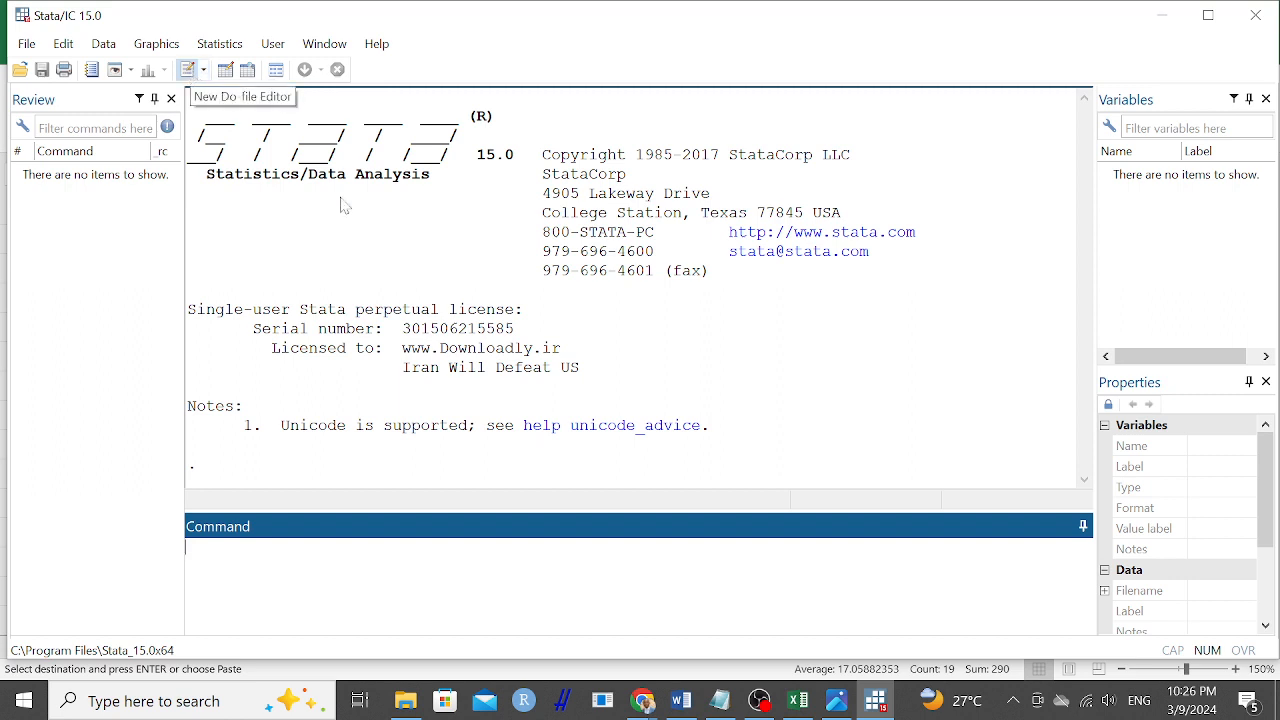
click(190, 72)
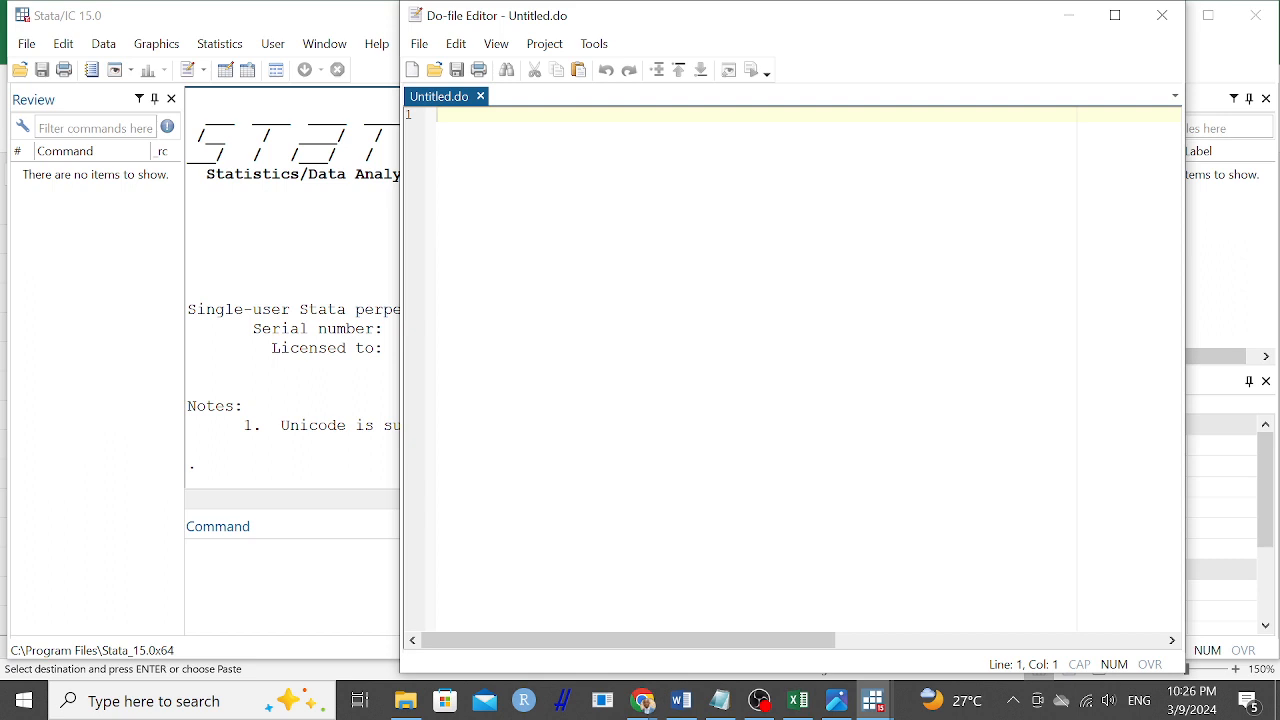
key(ctrl+v)
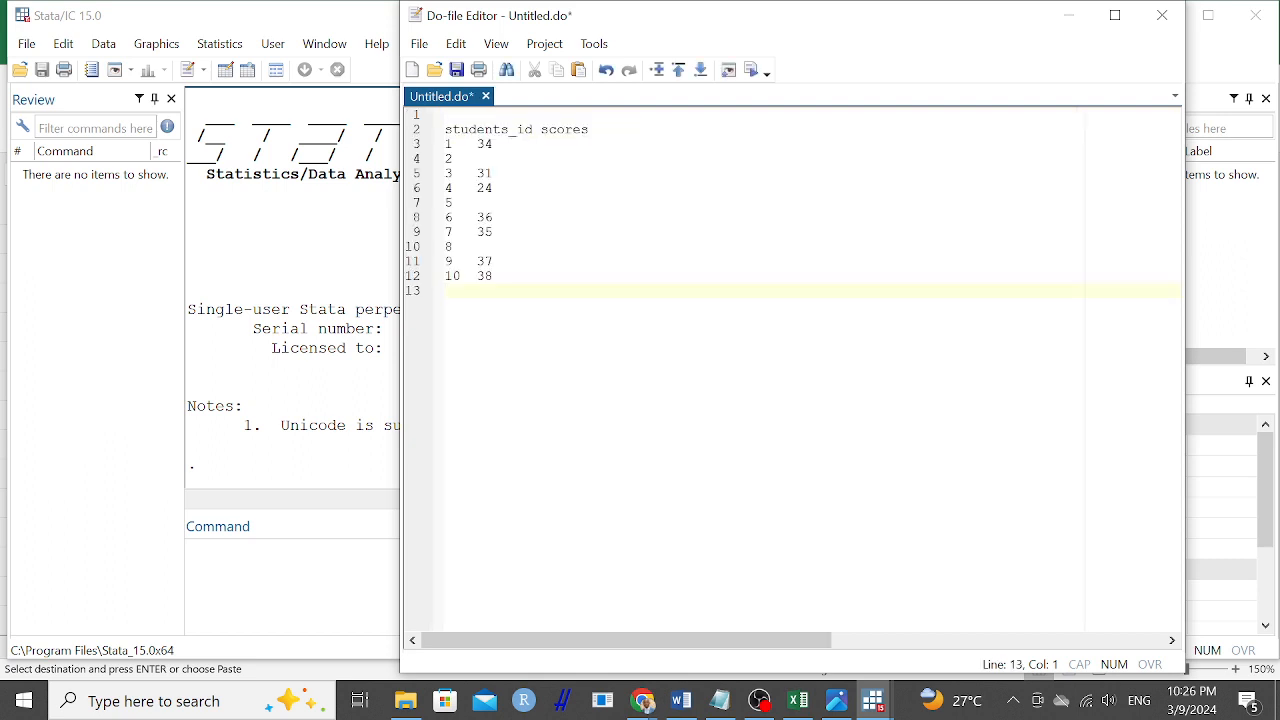
Shorten the students_id header in the pasted data to std_id.
click(509, 130)
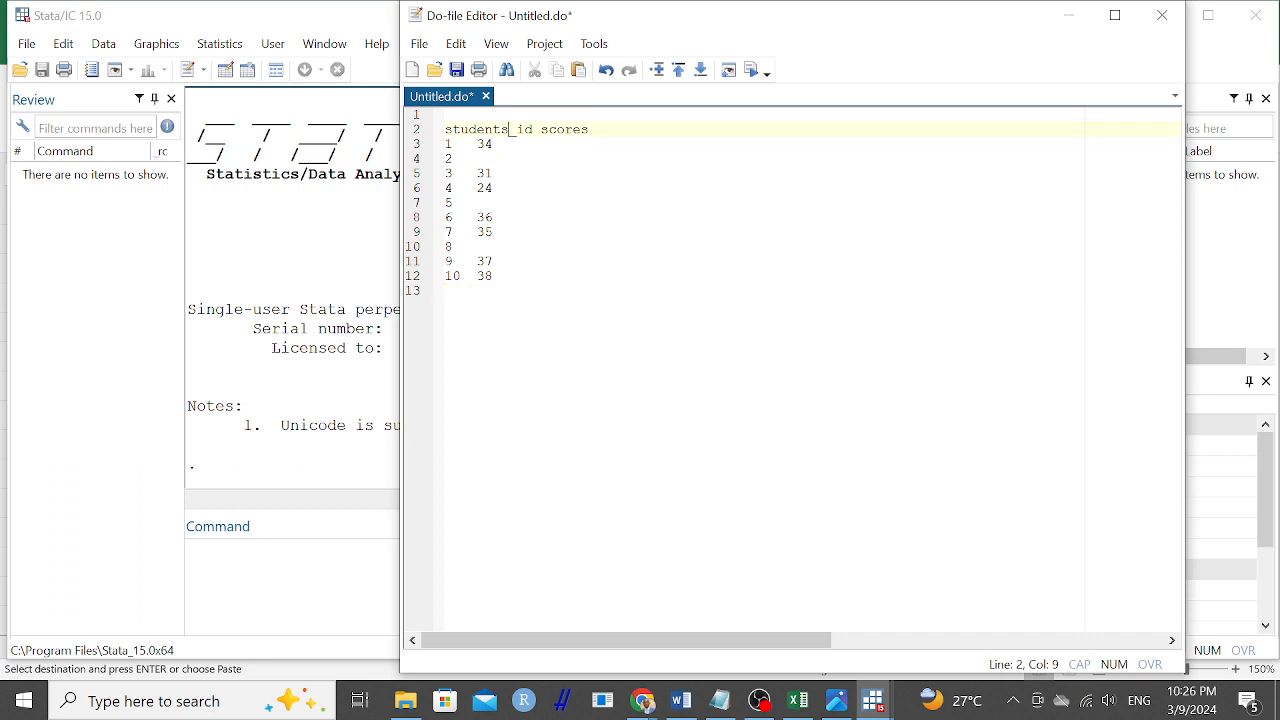
key(BackSpace)
key(BackSpace)
key(BackSpace)
key(BackSpace)
key(BackSpace)
key(BackSpace)
text(d)
Save the do-file as std_scores in the STATA Directory folder.
click(447, 115)
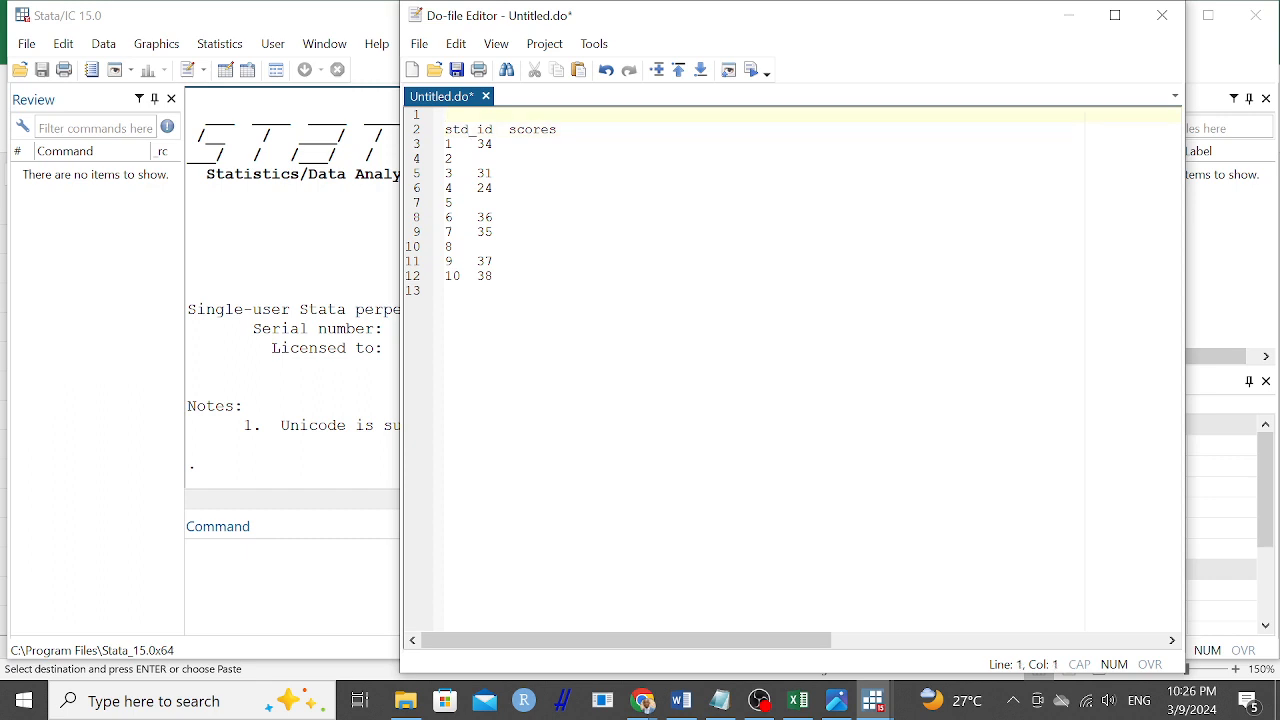
click(419, 44)
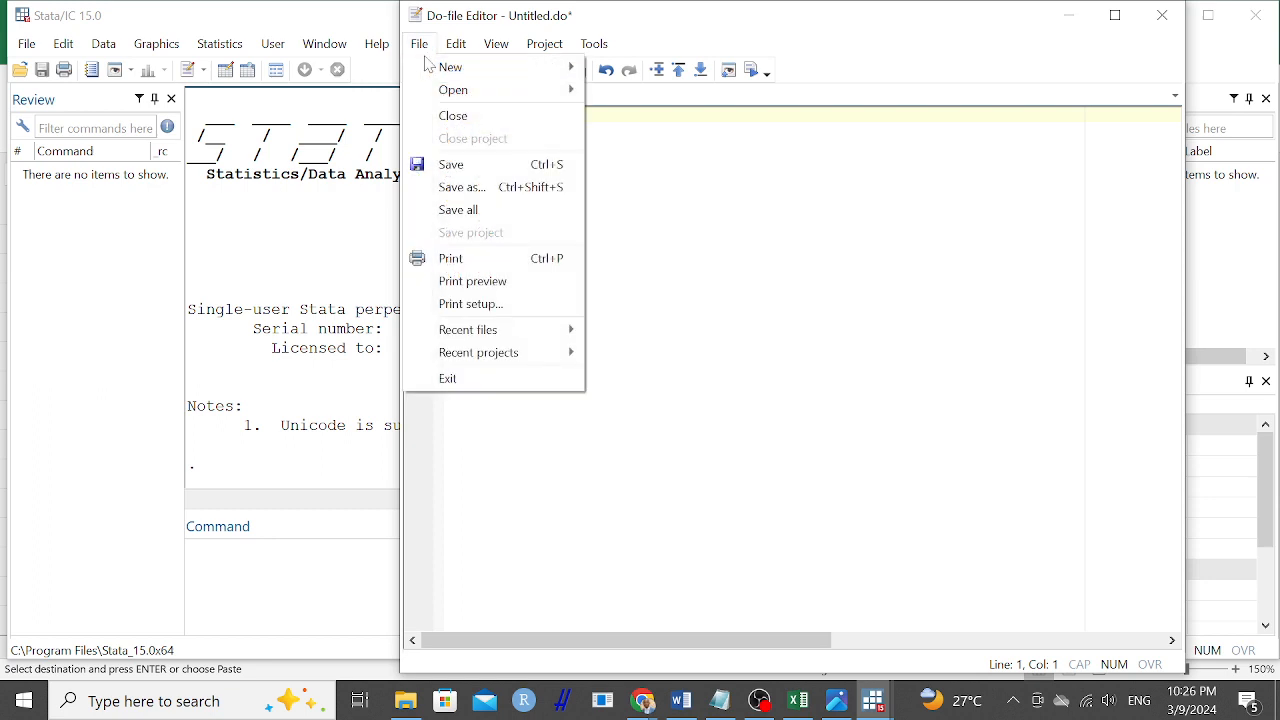
click(462, 190)
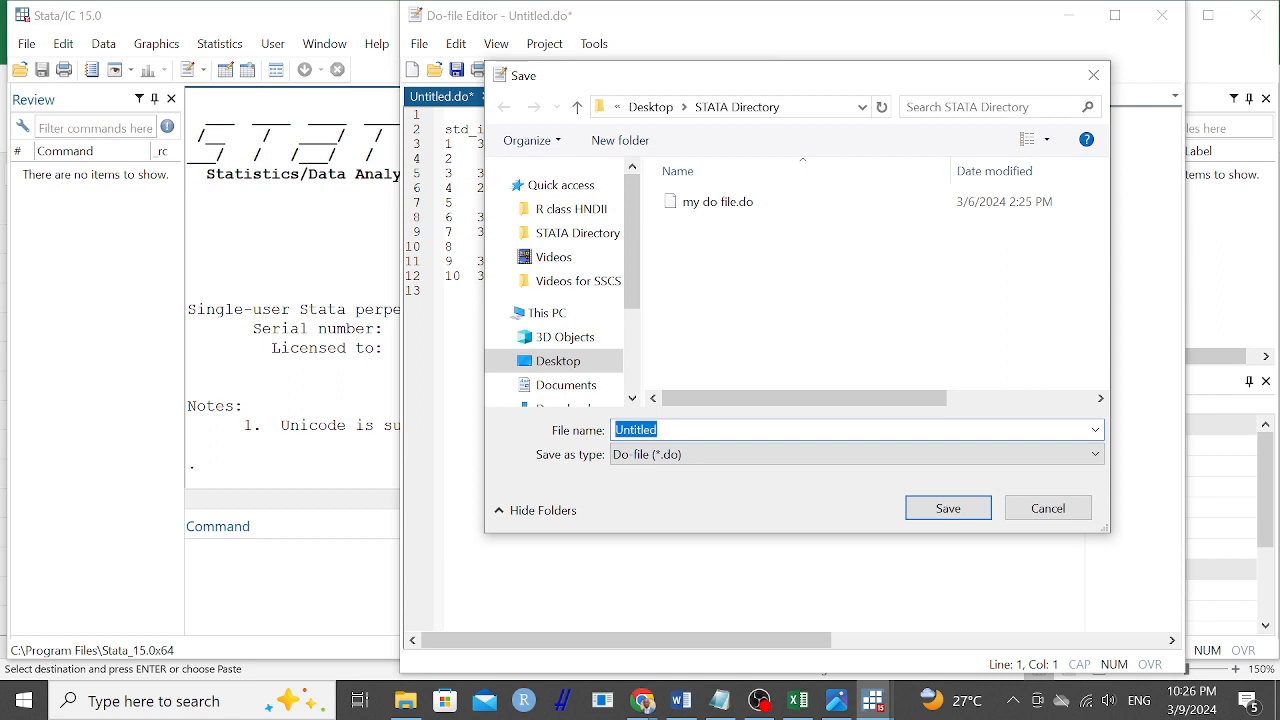
text(std_scores)
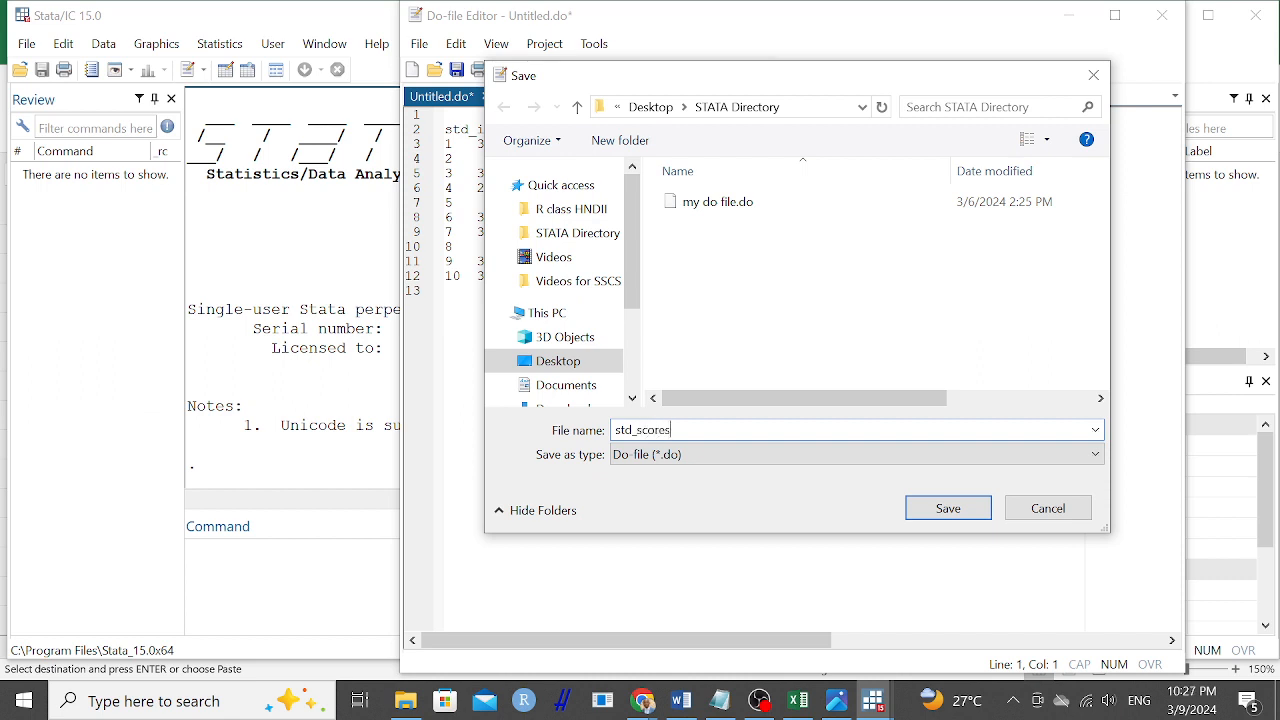
click(952, 510)
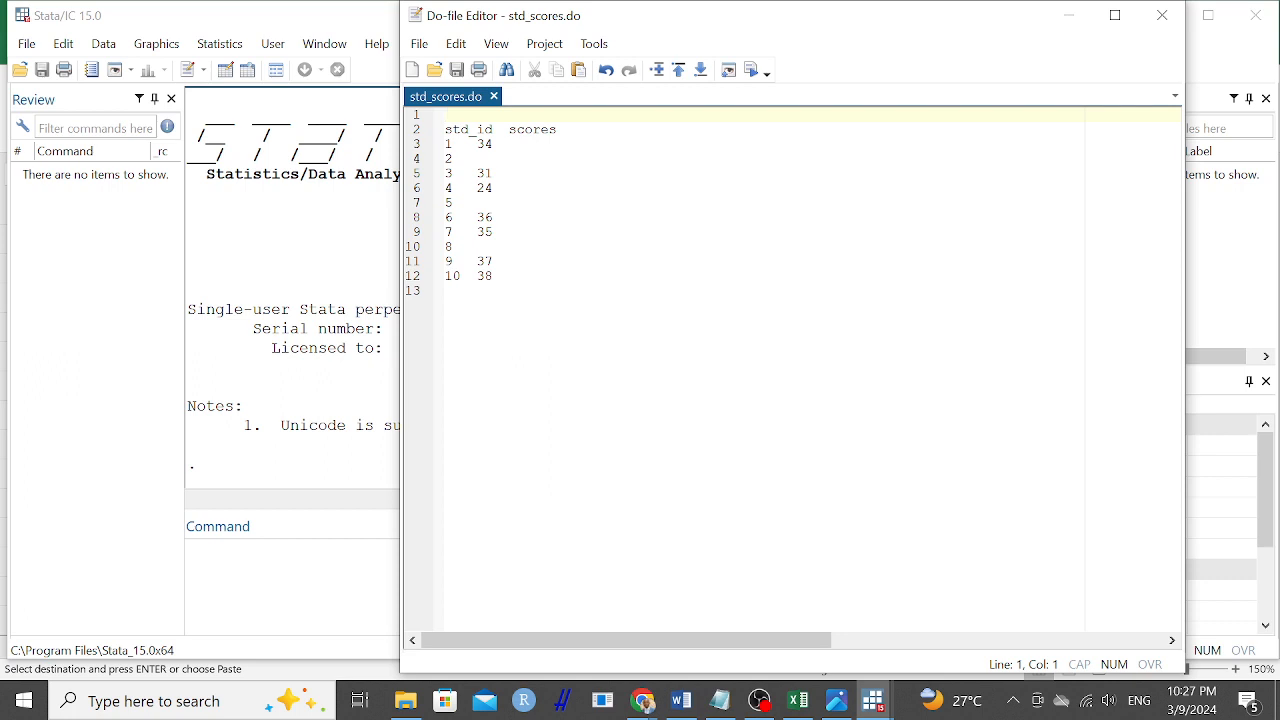
Add the comment "* Sample dataset" on the first line of the do-file.
text(*)
text(Sa)
key(BackSpace)
key(BackSpace)
text(Sample )
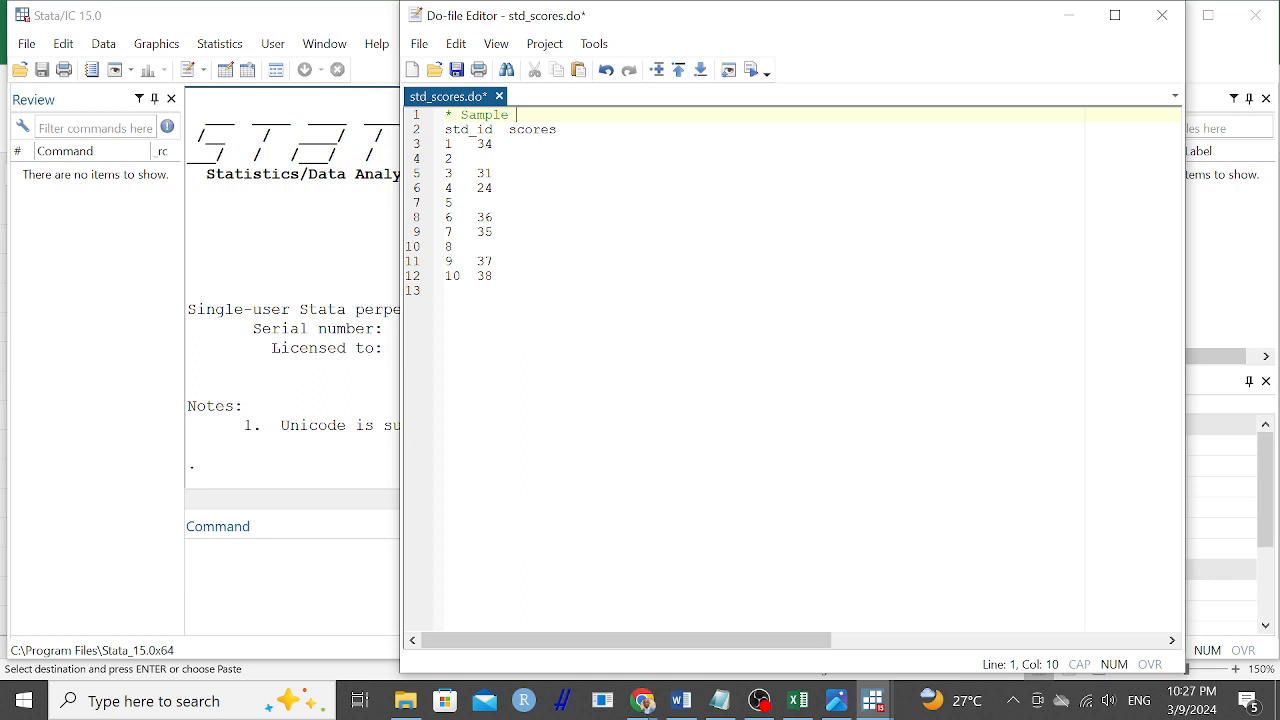
text(data)
key(BackSpace)
text(set)
key(Return)
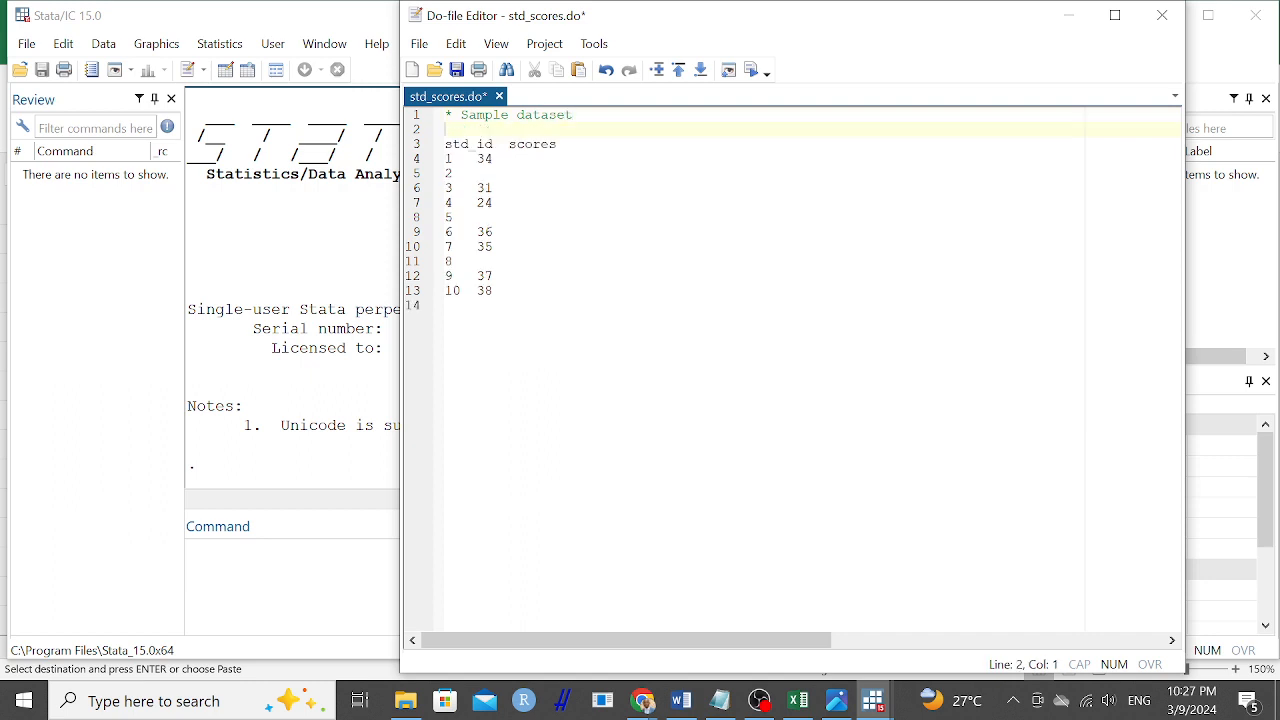
Add a clear command between the Sample dataset comment and the data, leaving a blank line after the comment.
key(Return)
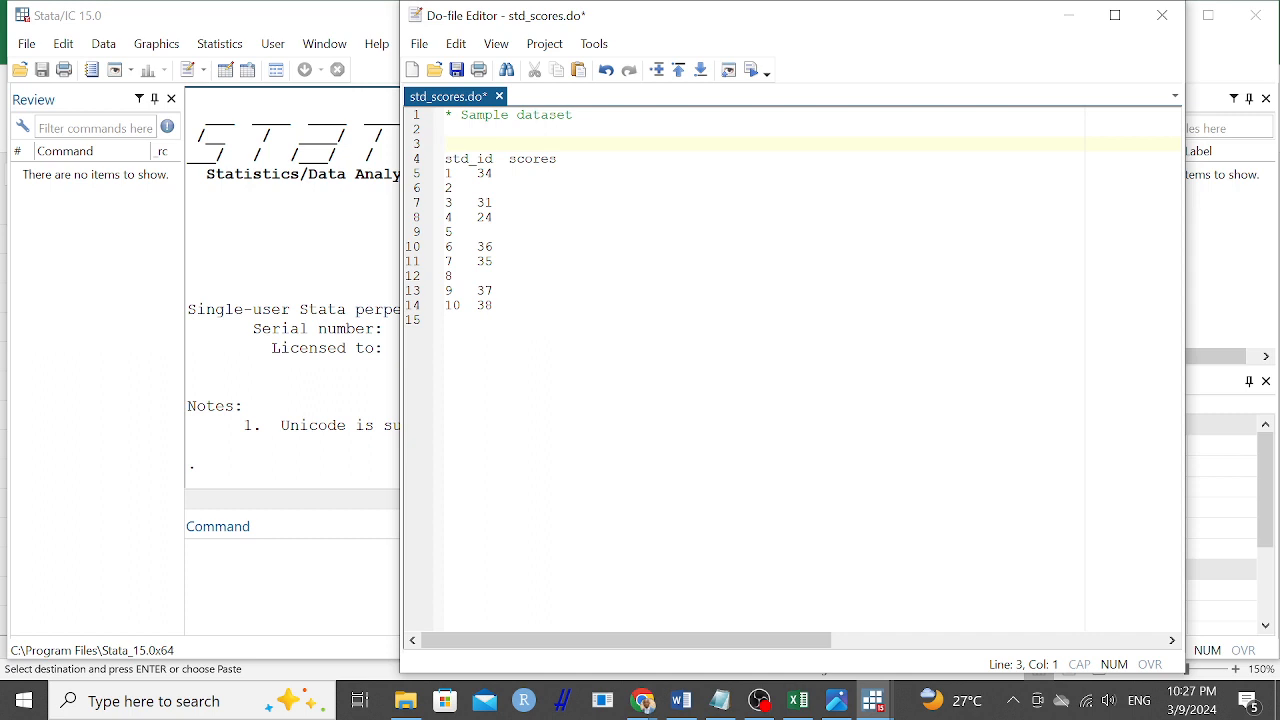
key(BackSpace)
key(Return)
text(clear)
key(Return)
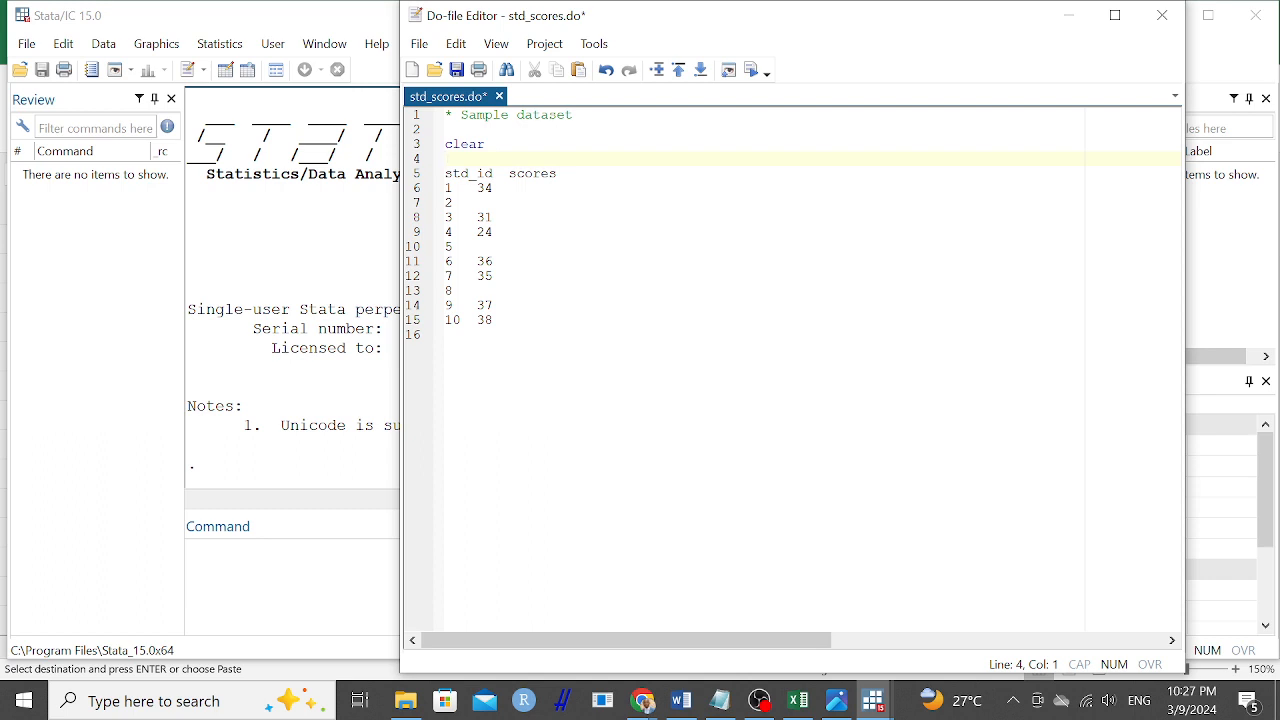
Put the input command in front of the std_id and scores variable names.
text(i)
key(BackSpace)
key(Down)
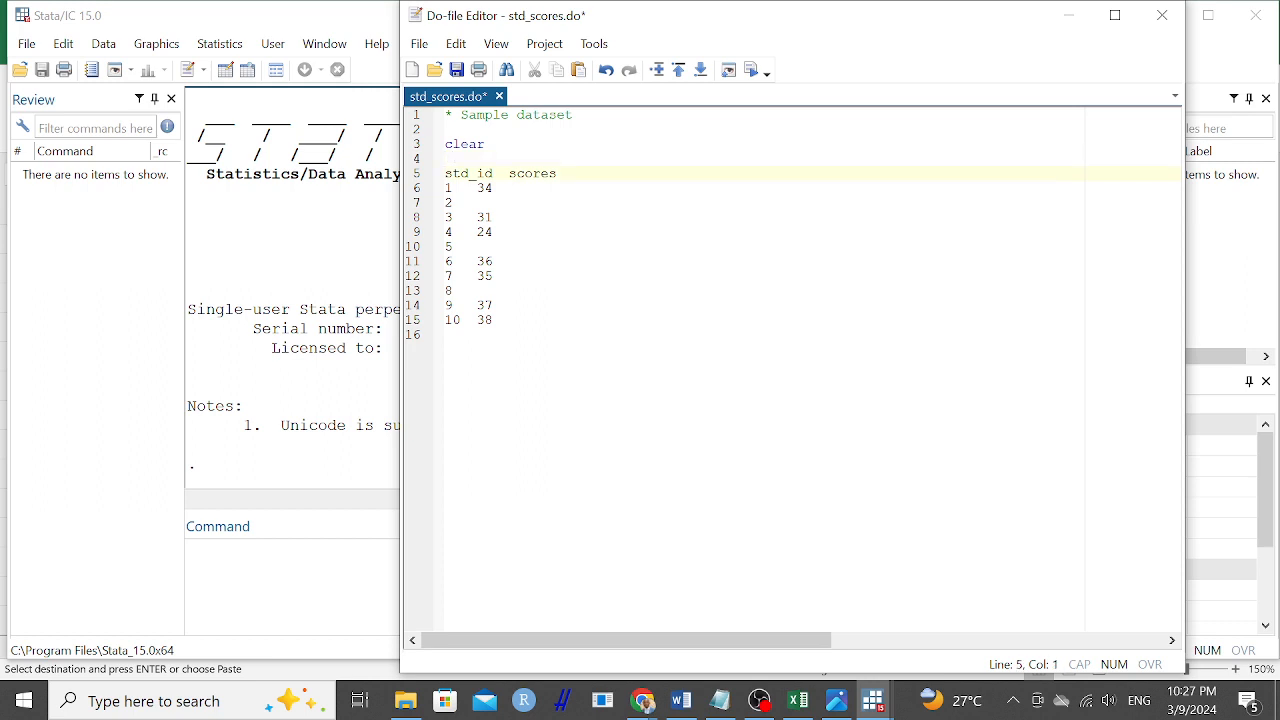
text(input)
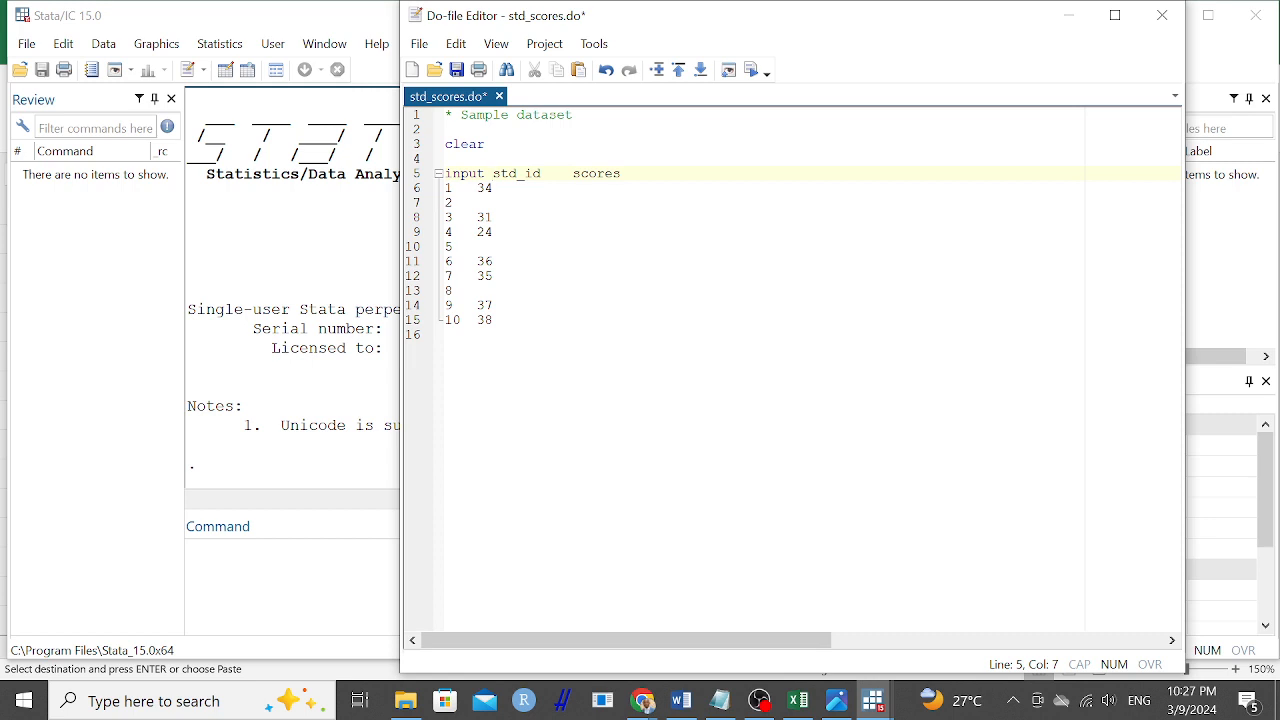
Enter a period as the missing score for student IDs 2, 5 and 8.
click(493, 320)
click(478, 203)
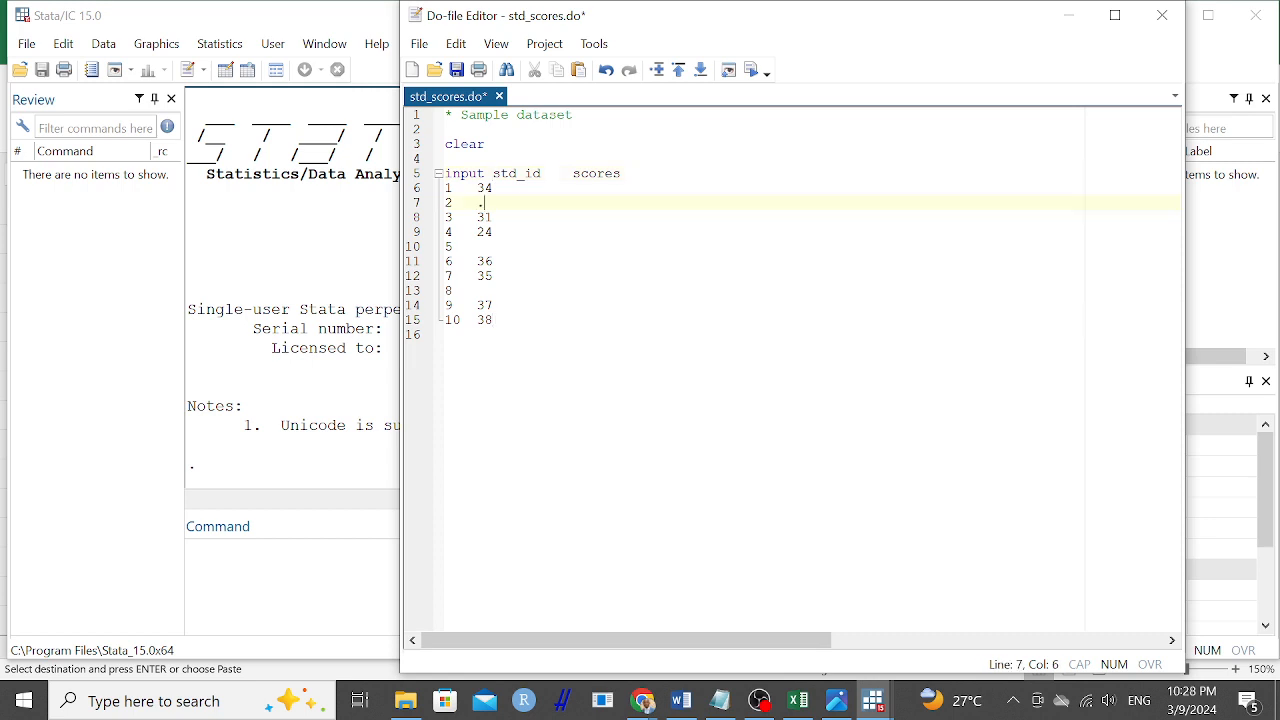
key(Down)
key(Down)
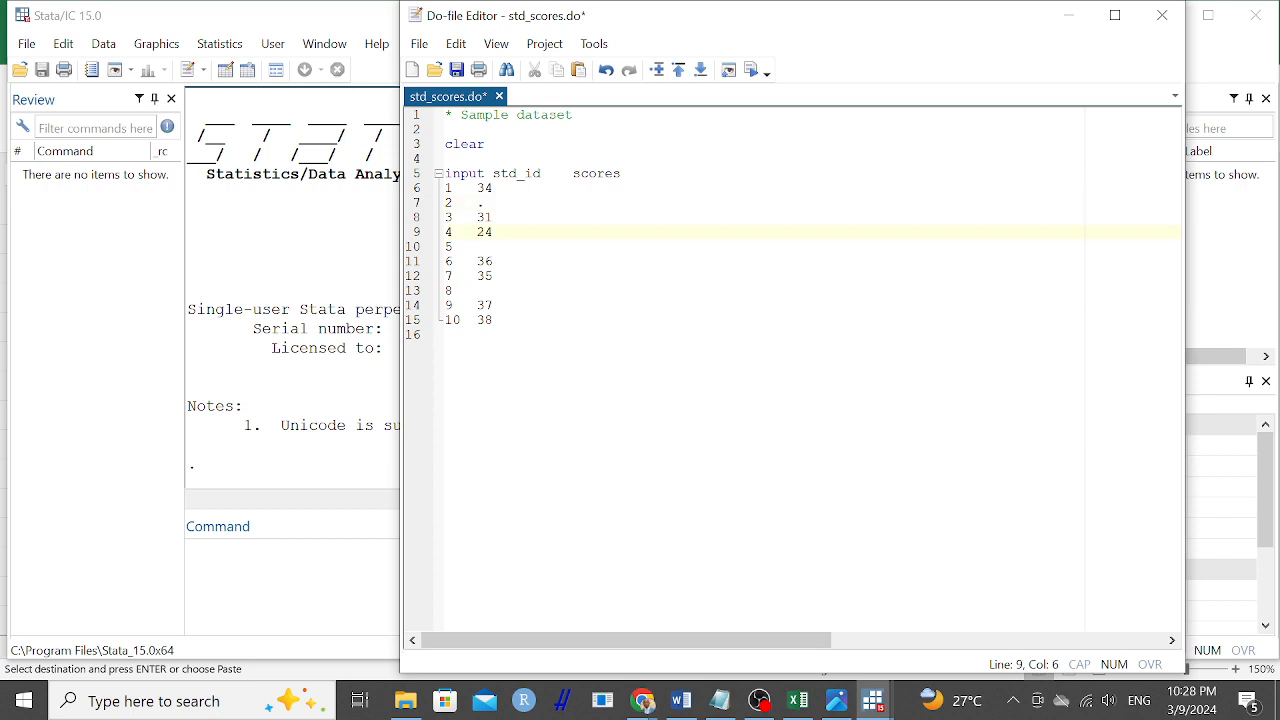
key(Down)
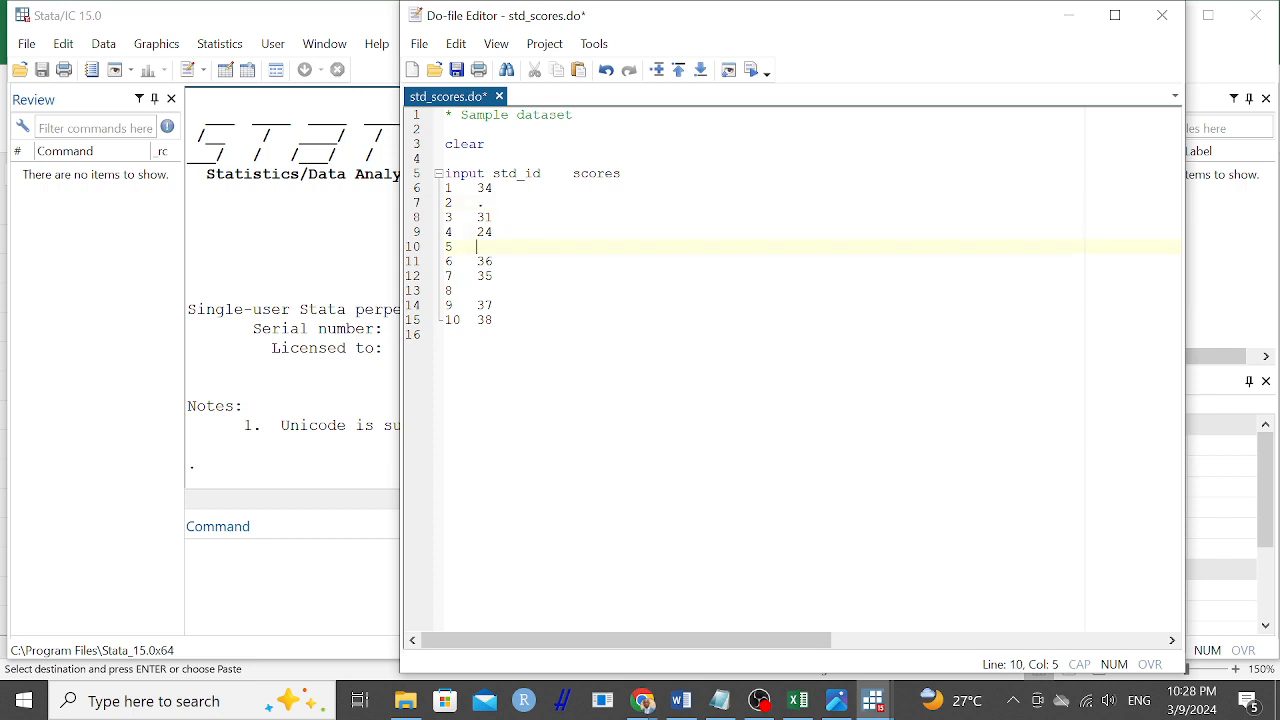
text(.)
Close the data block with an end line after the row for student 10, followed by a blank line.
key(Down)
key(Down)
key(Down)
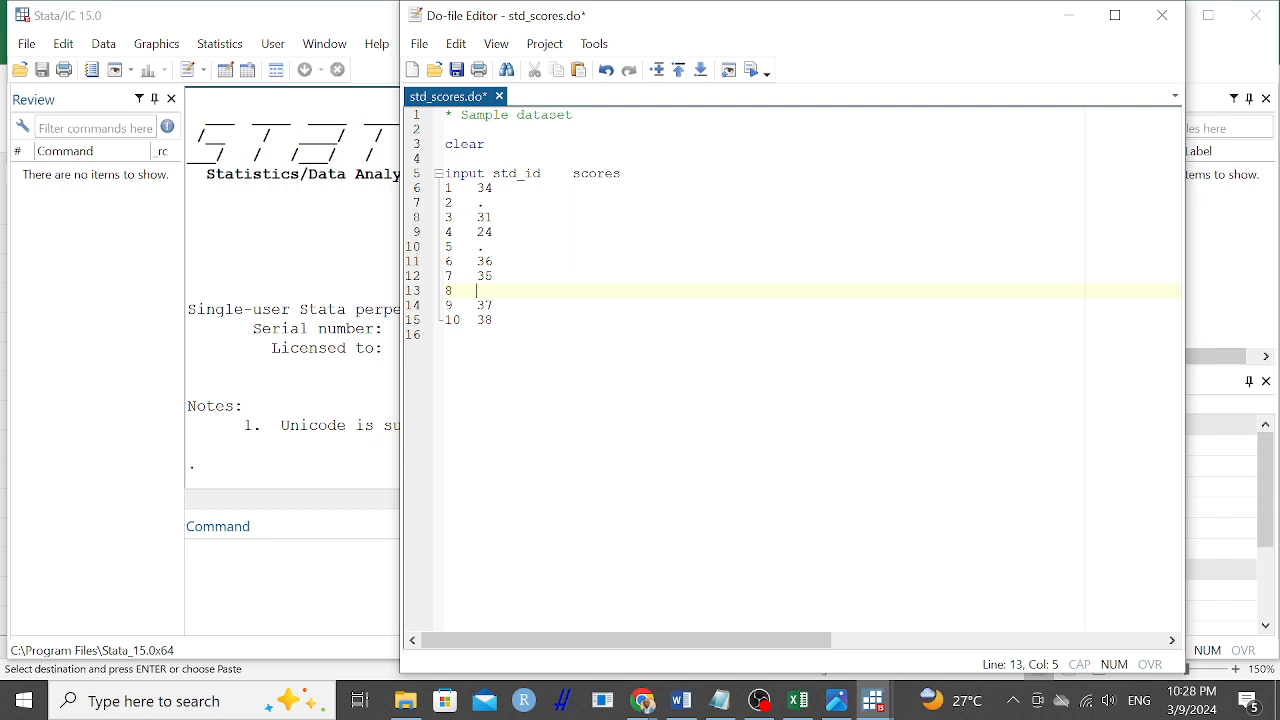
text(.)
key(Down)
key(Down)
key(Right)
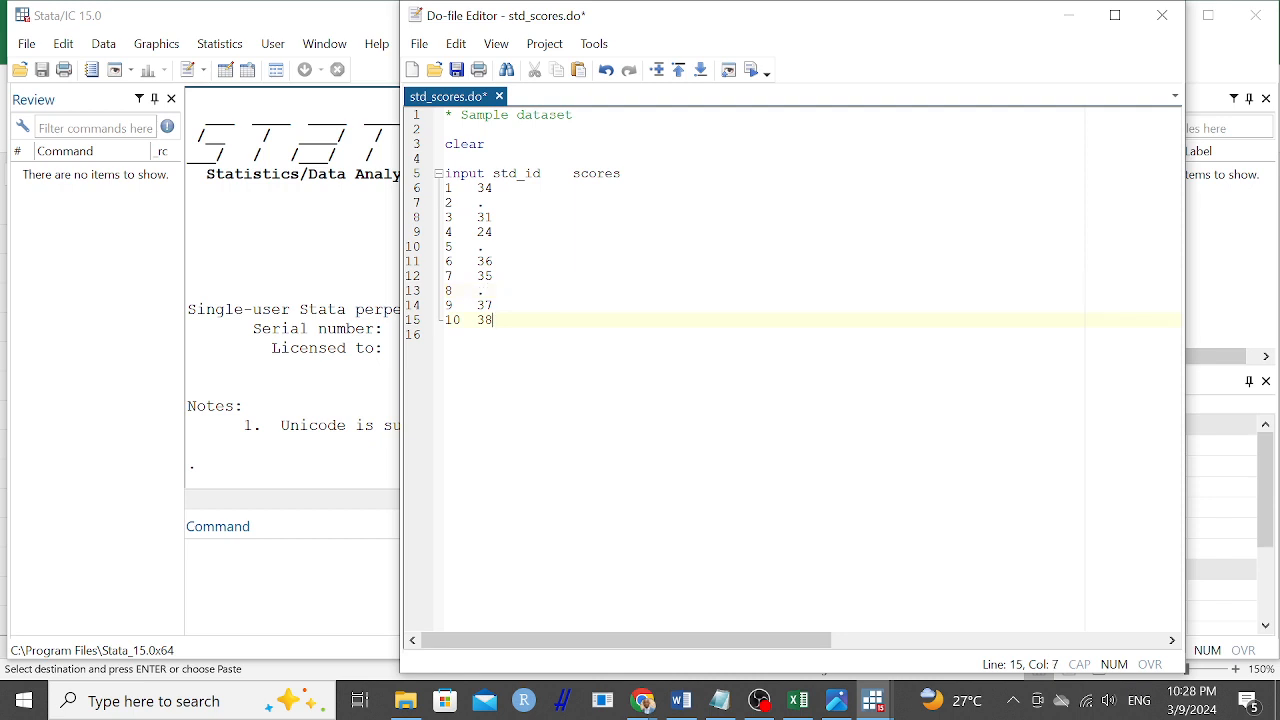
key(Return)
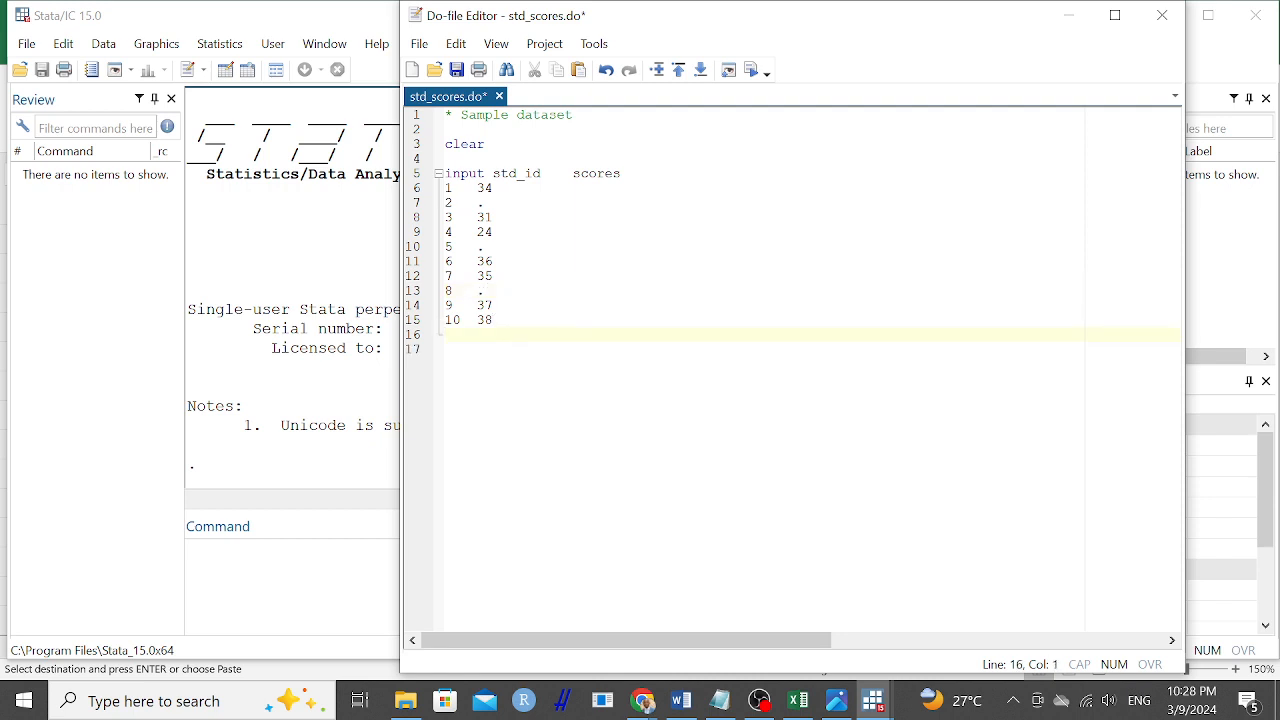
text(end)
key(Return)
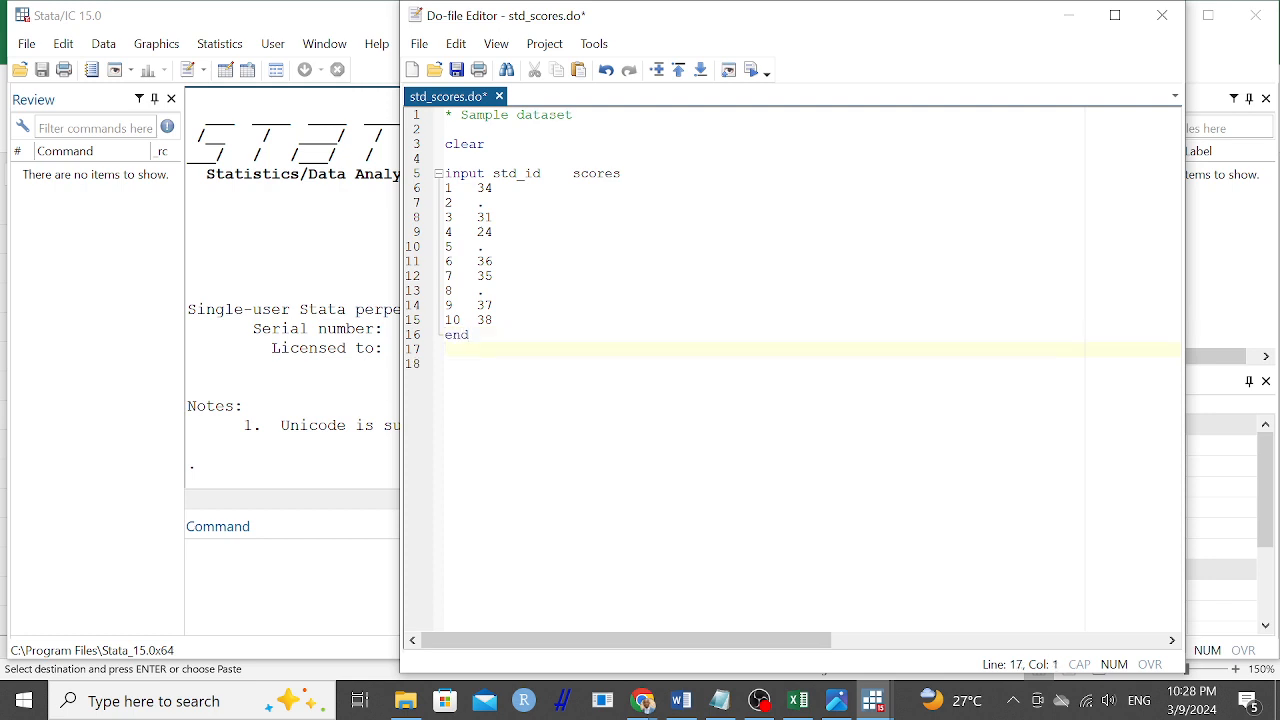
key(Return)
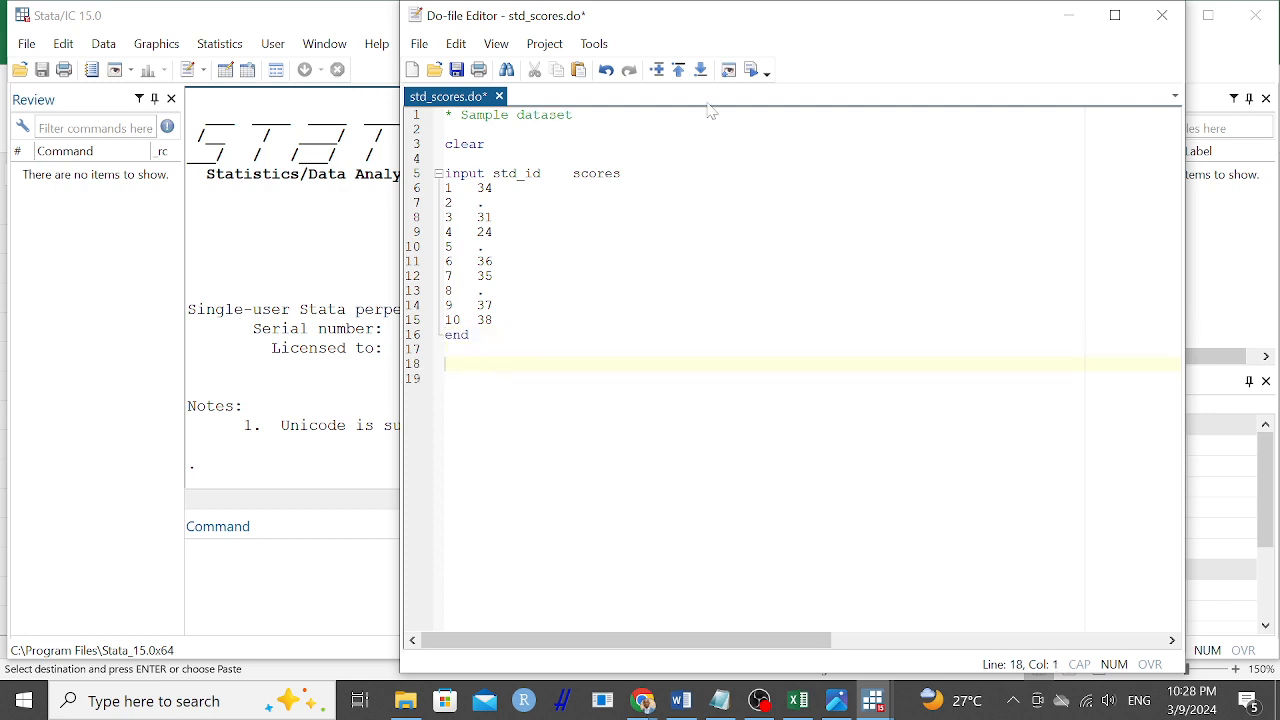
Execute the do-file and check the loaded std_id and scores data in the Data Editor.
click(751, 72)
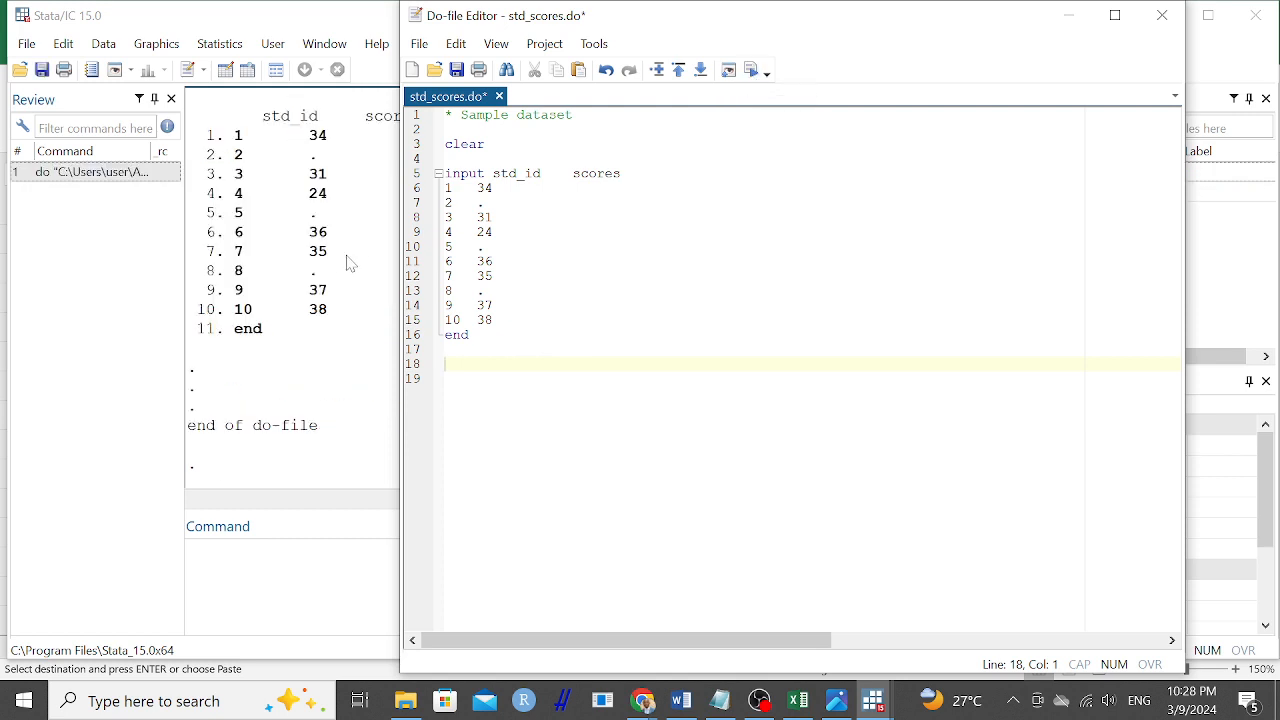
click(308, 295)
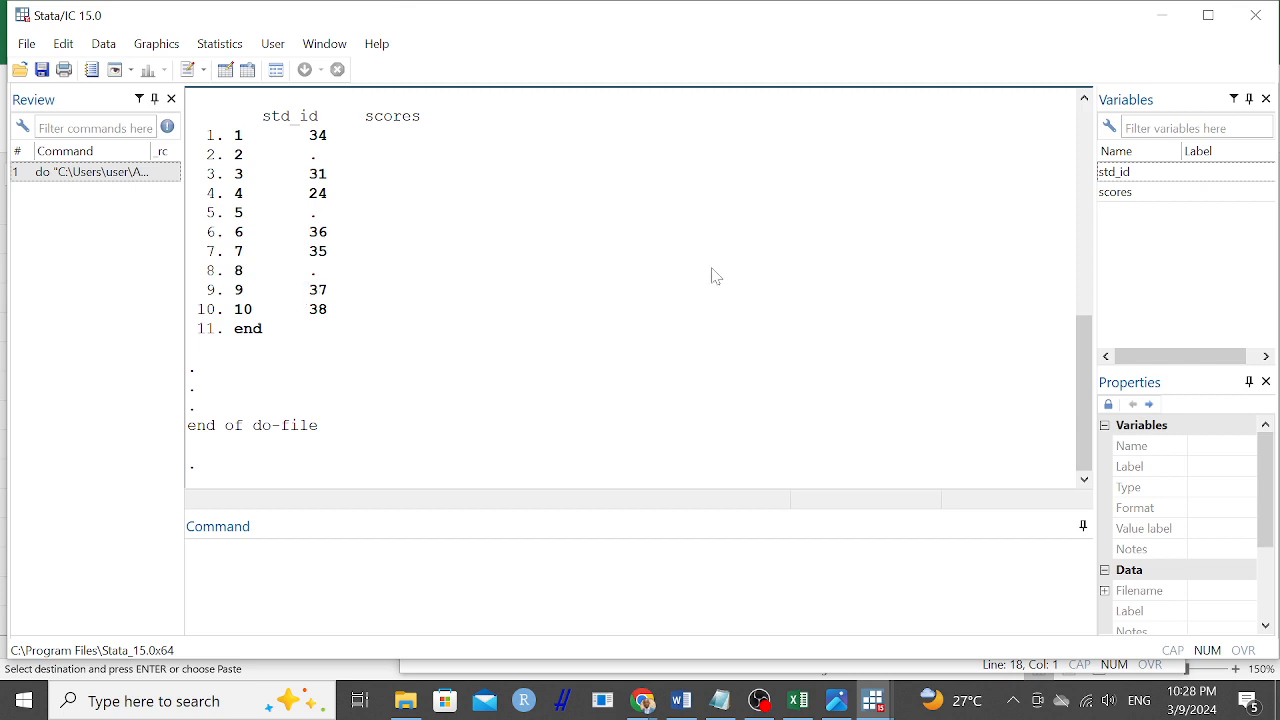
click(227, 71)
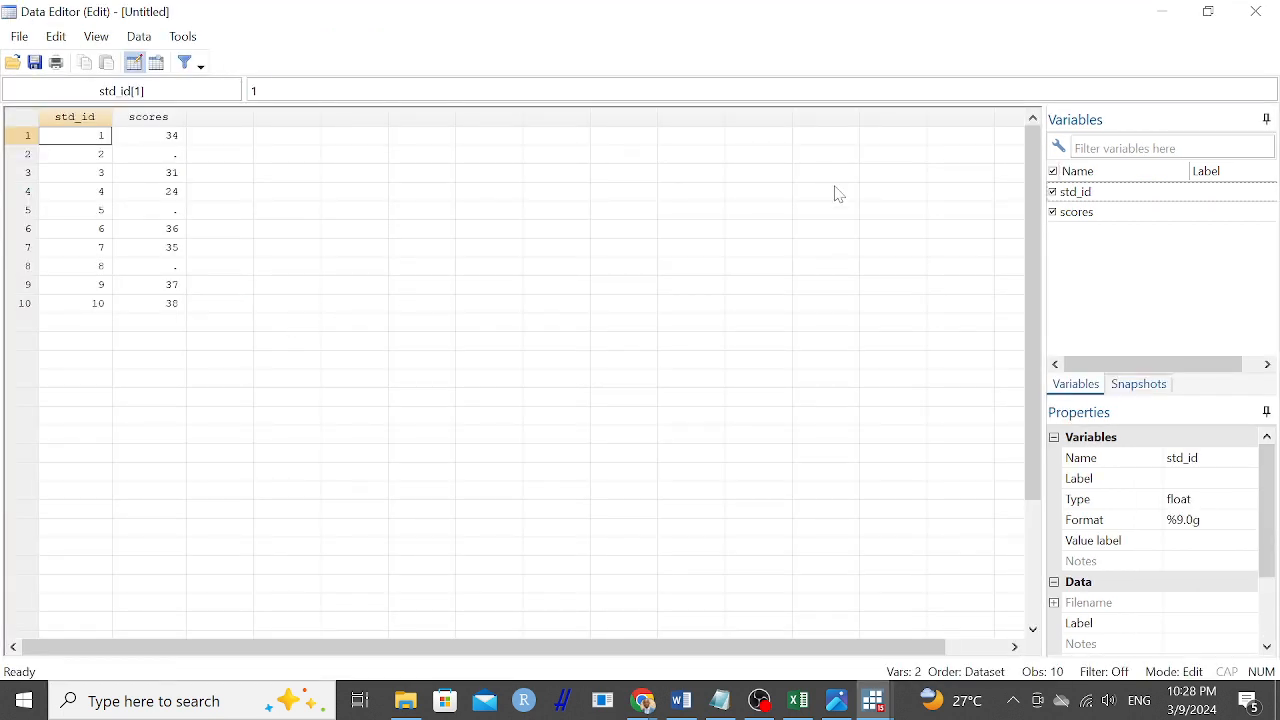
click(1256, 12)
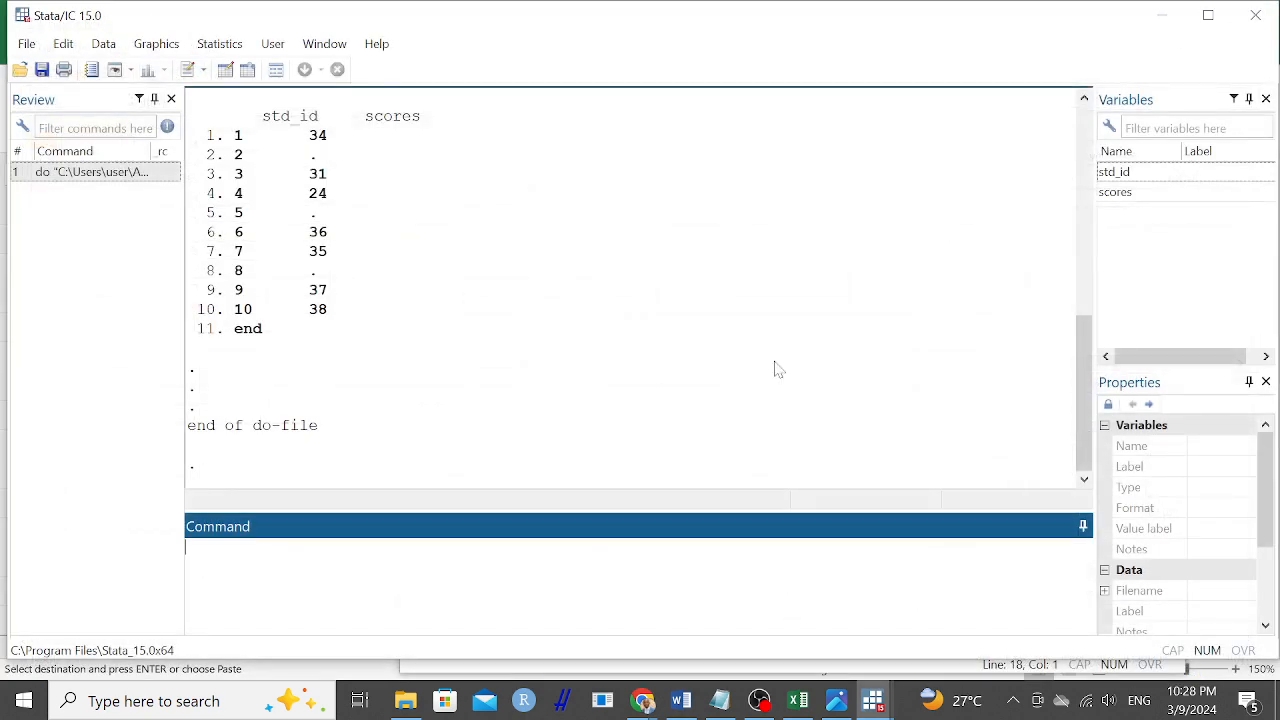
Return to the std_scores do-file and add the comment "* Calculate the mean of scores" below the data block.
click(872, 704)
mouse_move(935, 636)
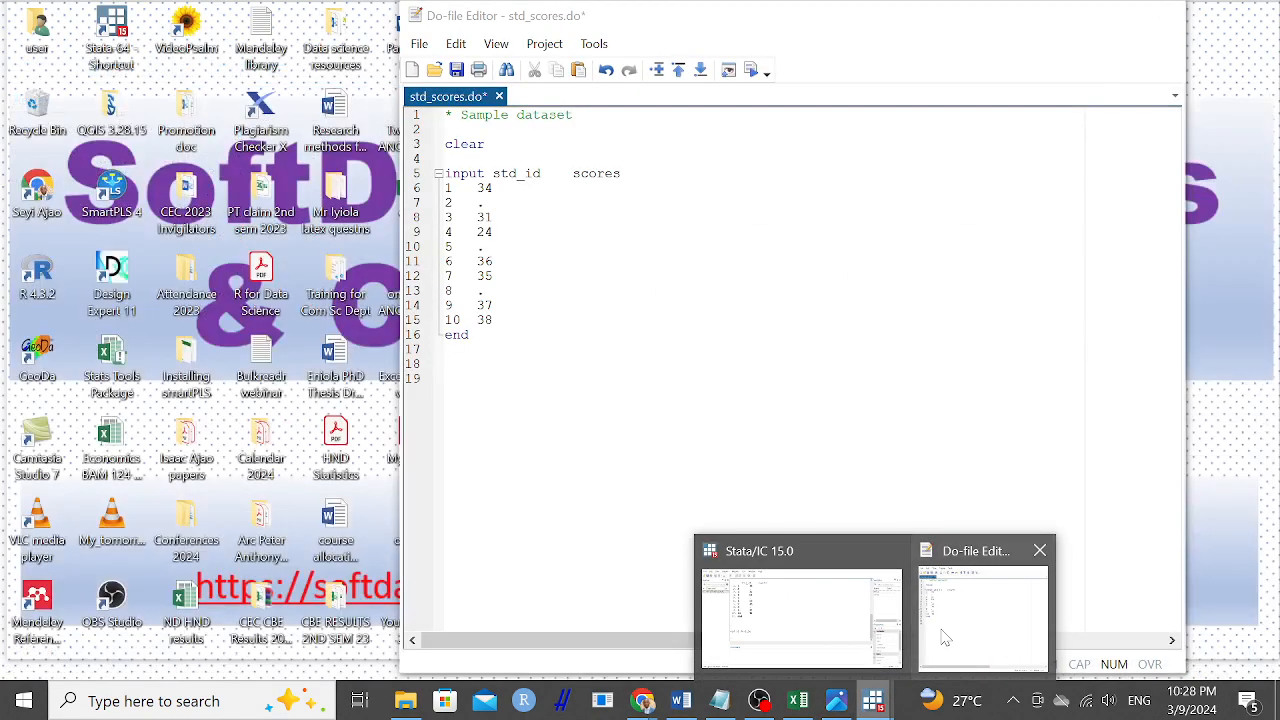
mouse_move(825, 618)
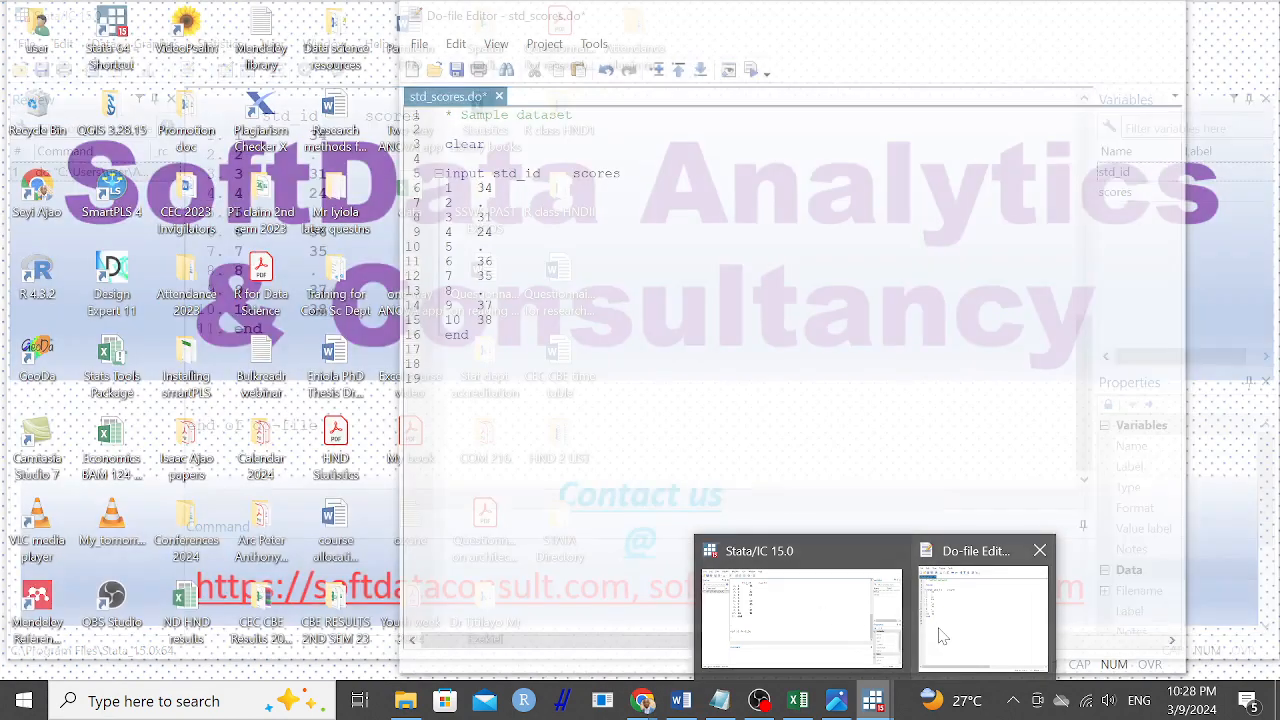
click(983, 615)
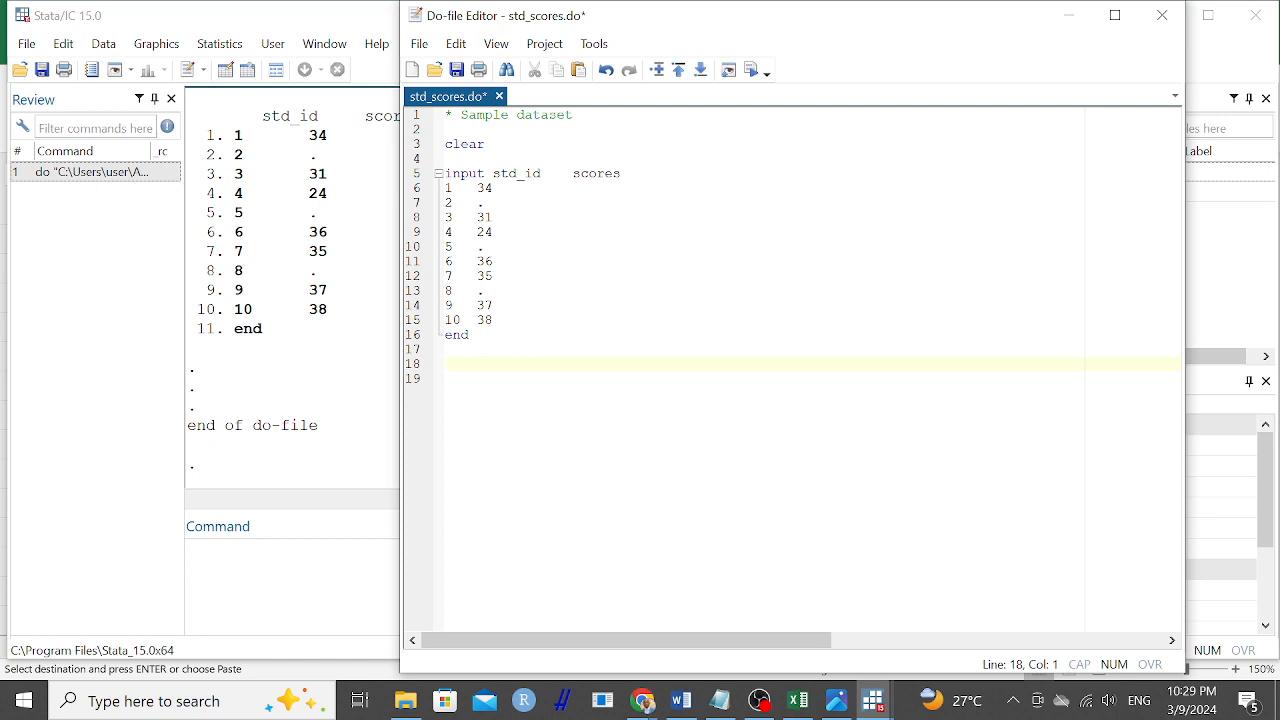
text(* Calculate )
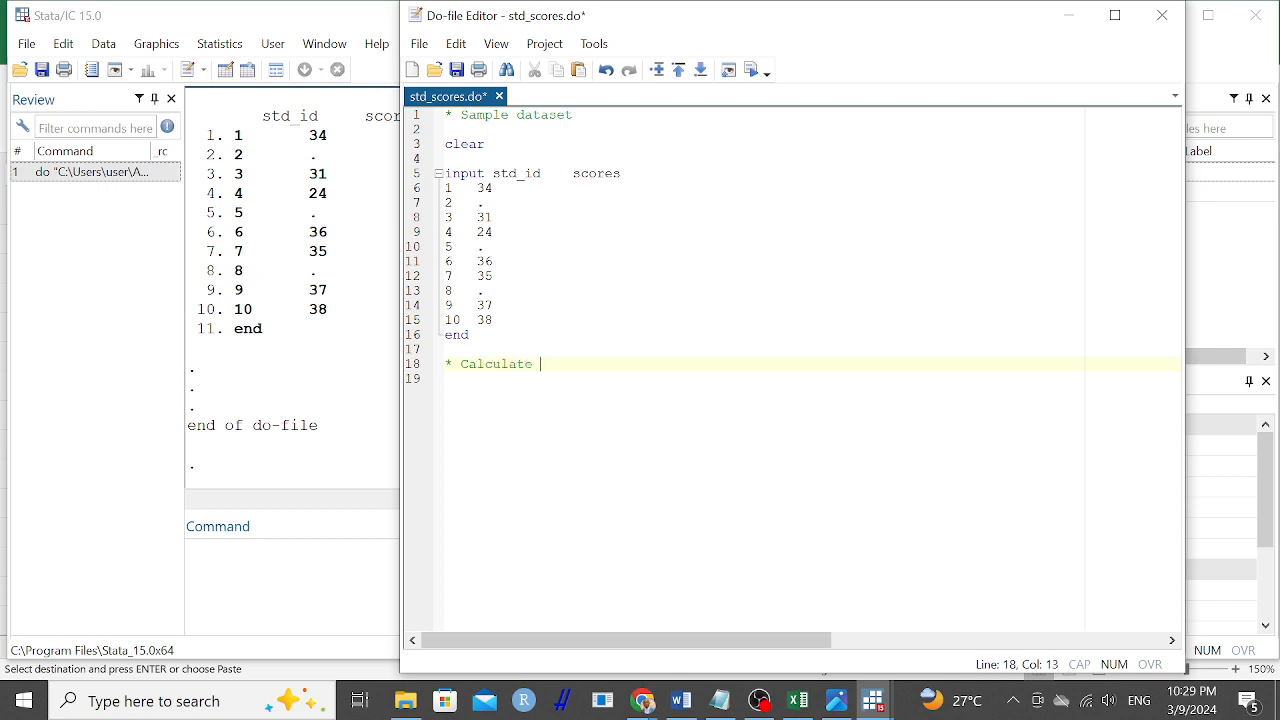
text(the mean)
text(of )
text(dcore)
key(BackSpace)
key(BackSpace)
key(BackSpace)
key(BackSpace)
key(BackSpace)
text(scores)
Enclose the word scores in single quotes in the mean comment and add blank lines below it.
key(Left)
key(Left)
key(Left)
key(Left)
key(Left)
text(`)
key(End)
key(Left)
text(s)
key(Return)
key(Return)
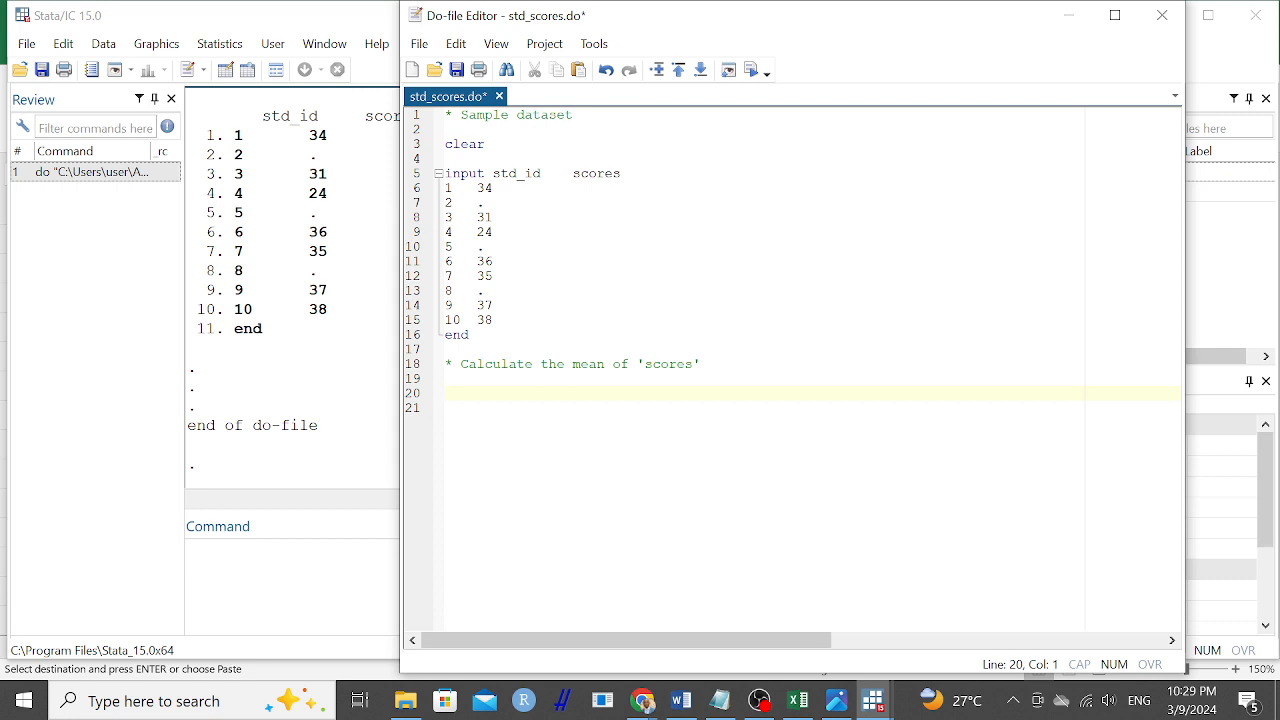
Write the command "egen score_mean = mean(scores)" under the mean comment.
text(egen)
text(score)
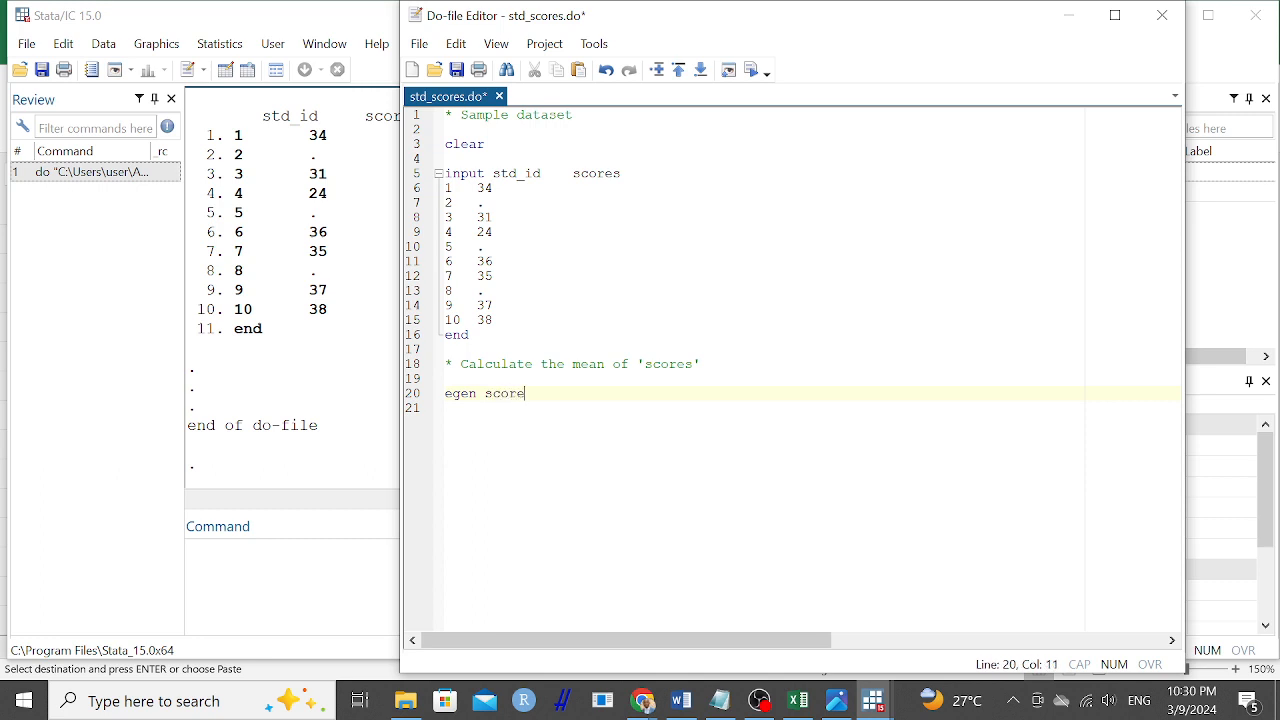
text(_mean = mean()
key(Left)
text(scores)
key(Right)
key(Return)
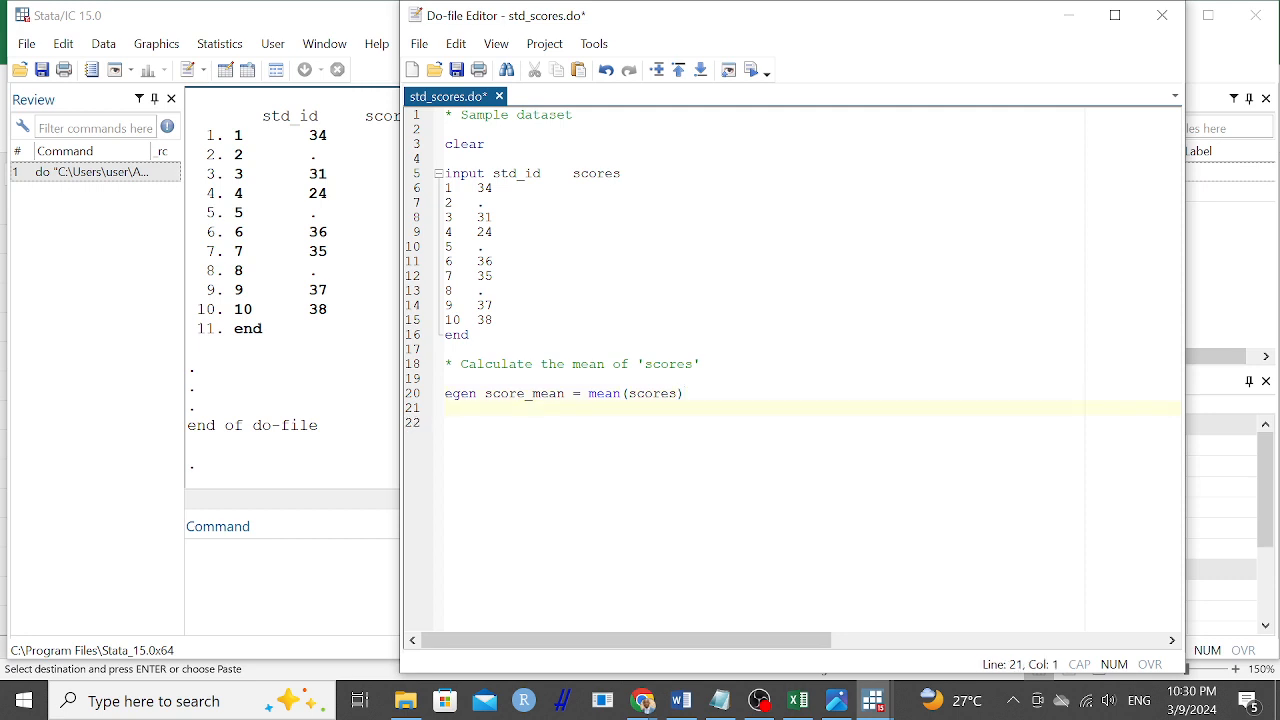
Add the comment "* Replace missing values with the mean" below the egen command, separated by a blank line.
key(Return)
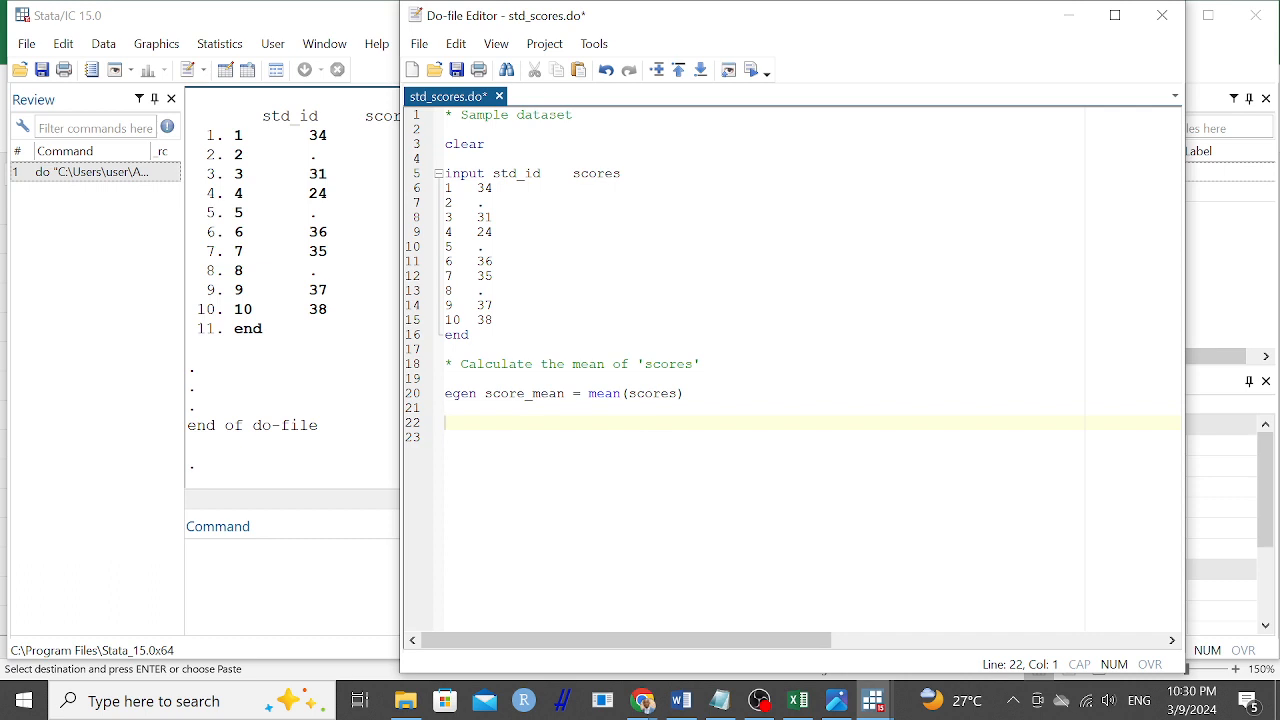
text(* Replace)
text(missi)
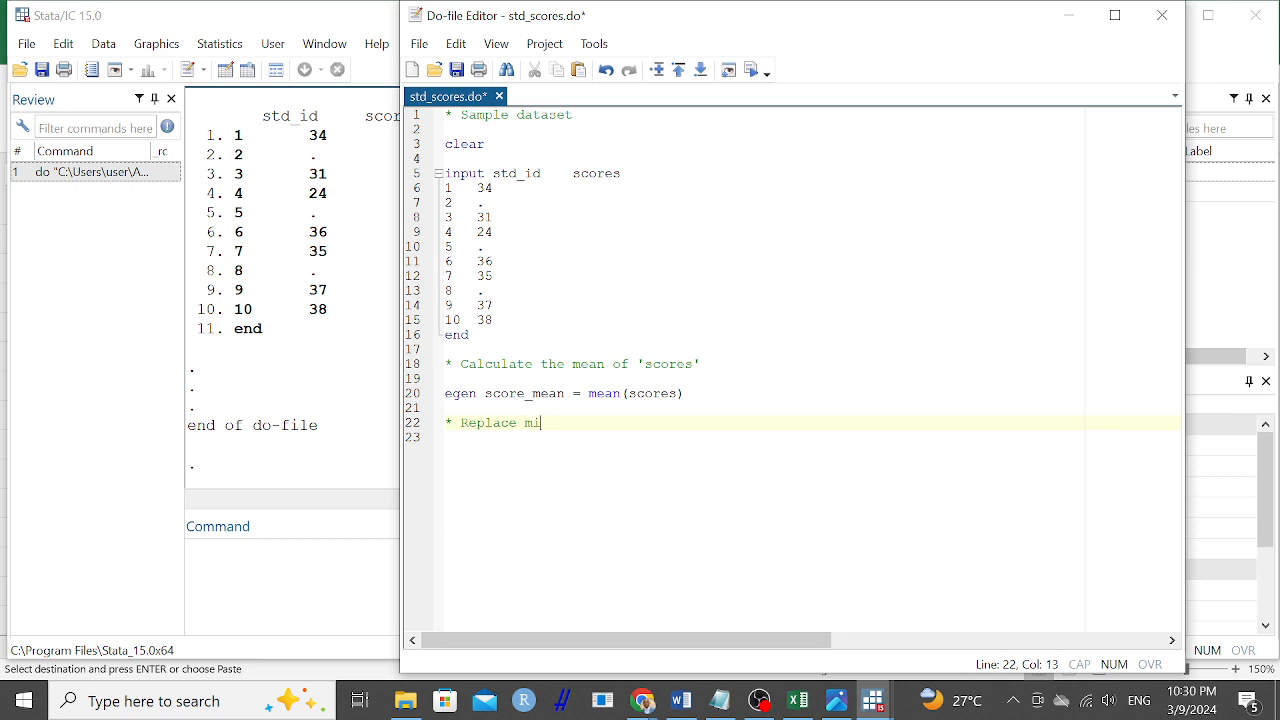
text(ng values with the mean)
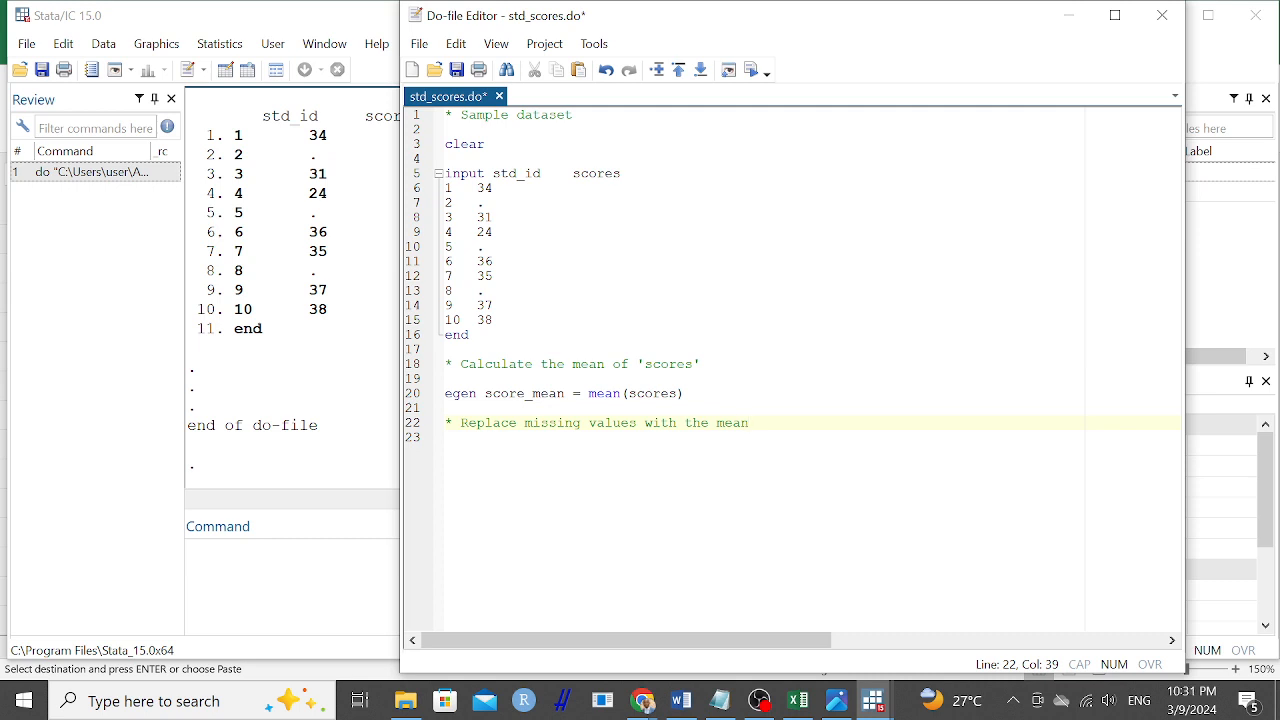
Start a replace command under the new comment, reusing the variable name score_mean from the egen line.
key(Return)
key(Return)
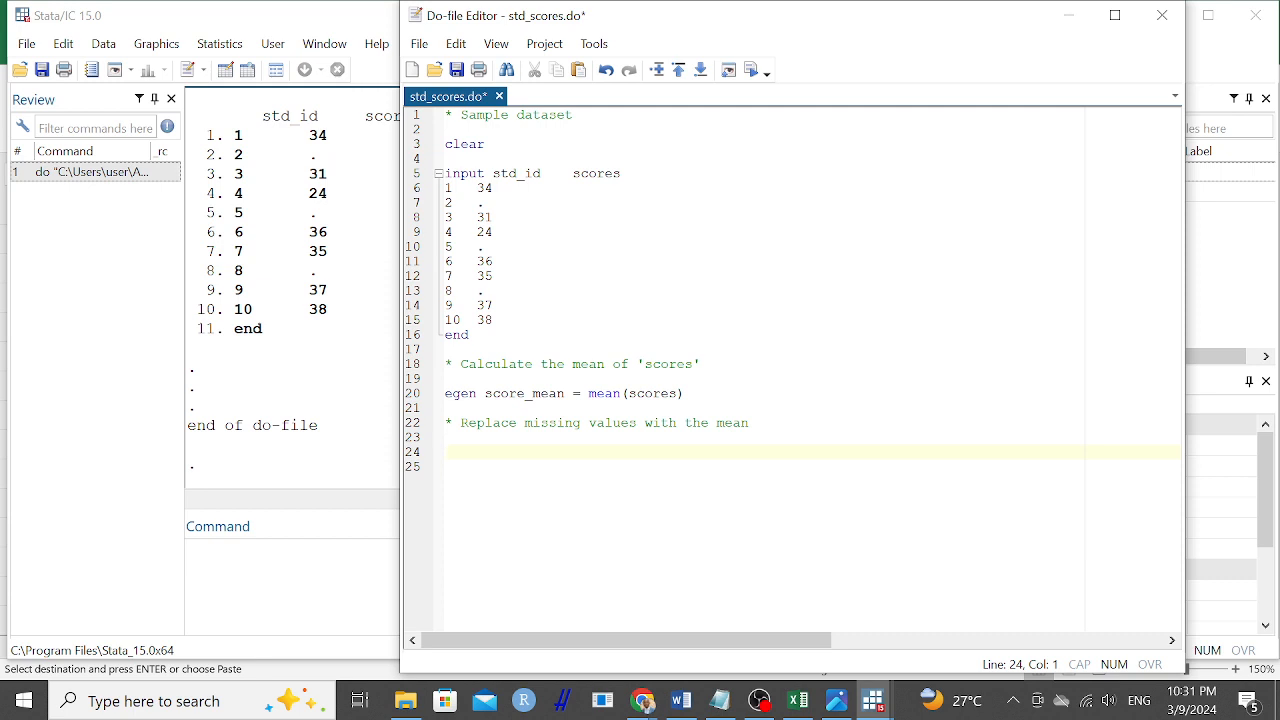
key(Up)
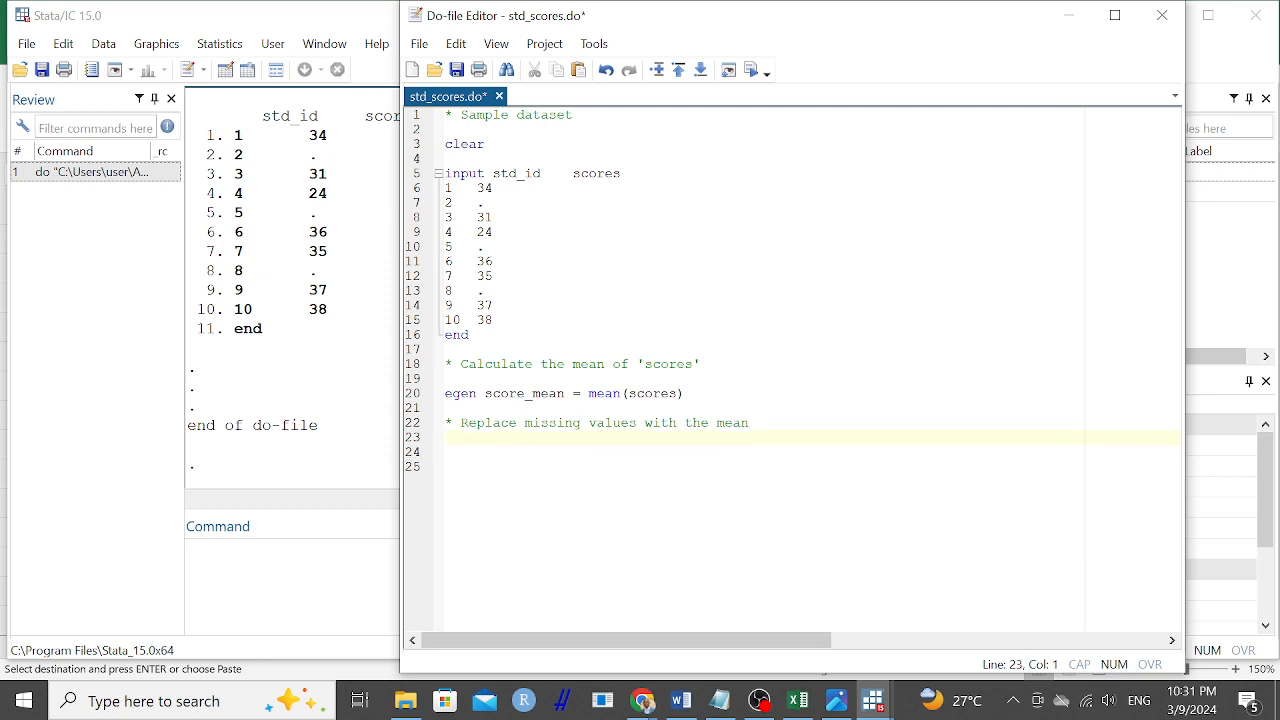
text(replace s)
key(BackSpace)
text(score)
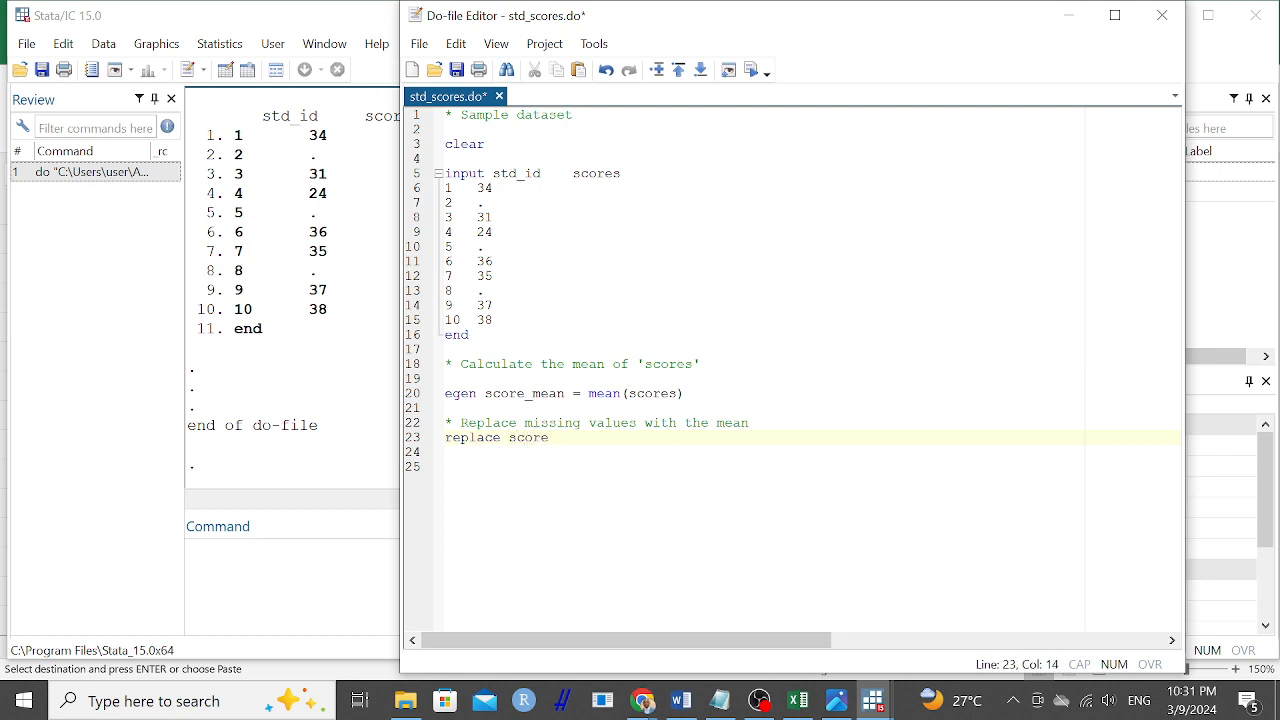
text(_)
drag(566, 393, 484, 394)
key(ctrl+c)
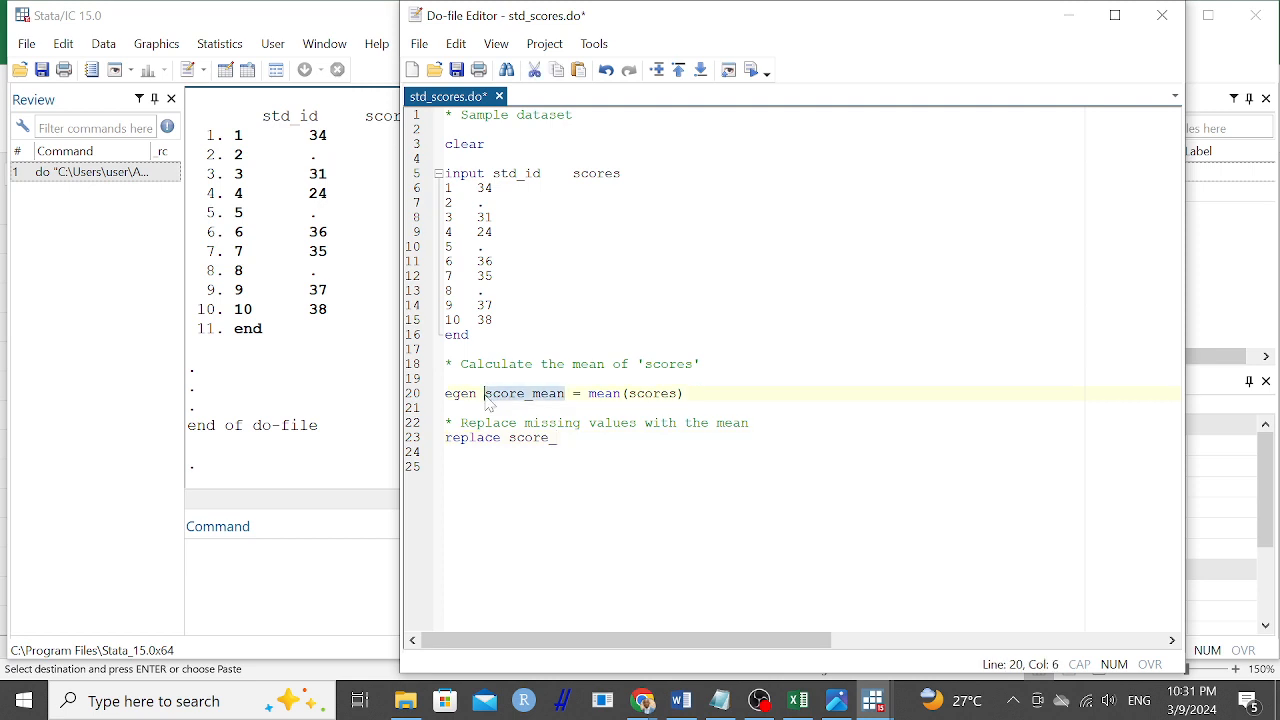
drag(560, 440, 509, 443)
key(ctrl+v)
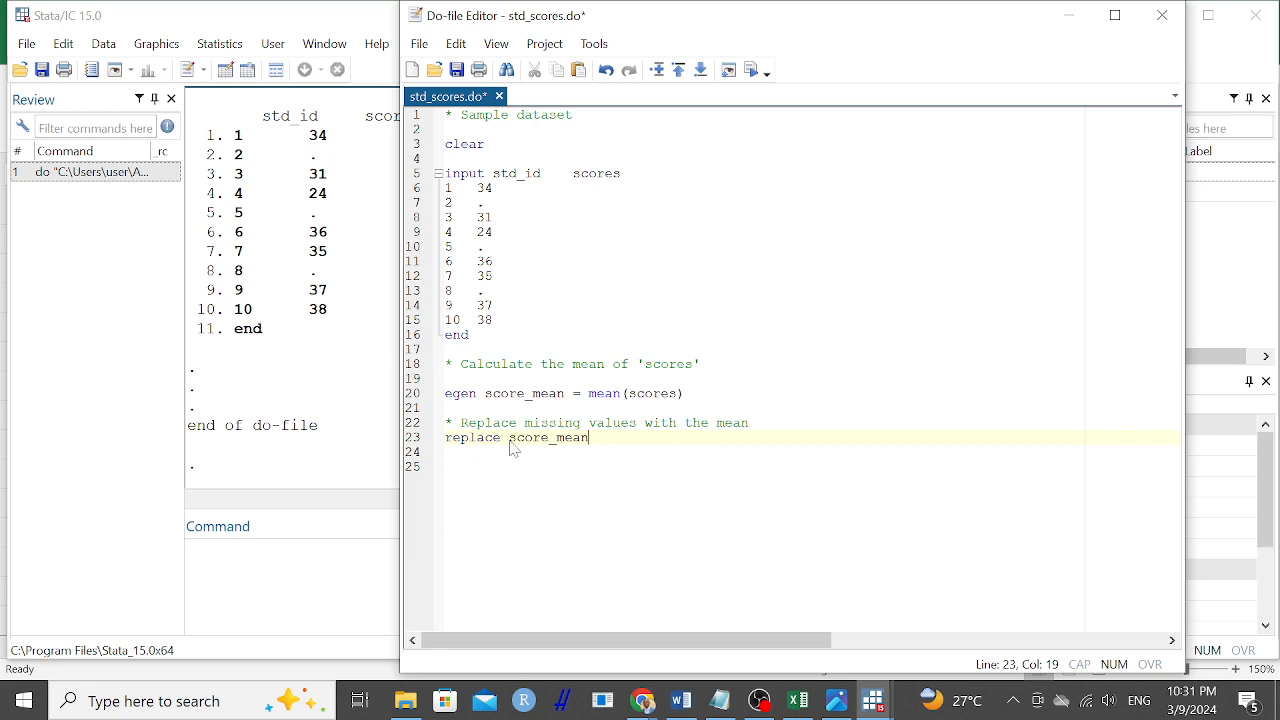
Extend the replace command with "= score_mean" and shorten the target variable before the equals sign to score.
text(= score)
key(BackSpace)
key(BackSpace)
key(BackSpace)
text(ore_mean)
click(589, 437)
key(BackSpace)
key(BackSpace)
key(BackSpace)
key(BackSpace)
key(BackSpace)
Add the condition "if missing(scores)" to the replace command and correct its target variable to scores.
key(End)
text(if missin)
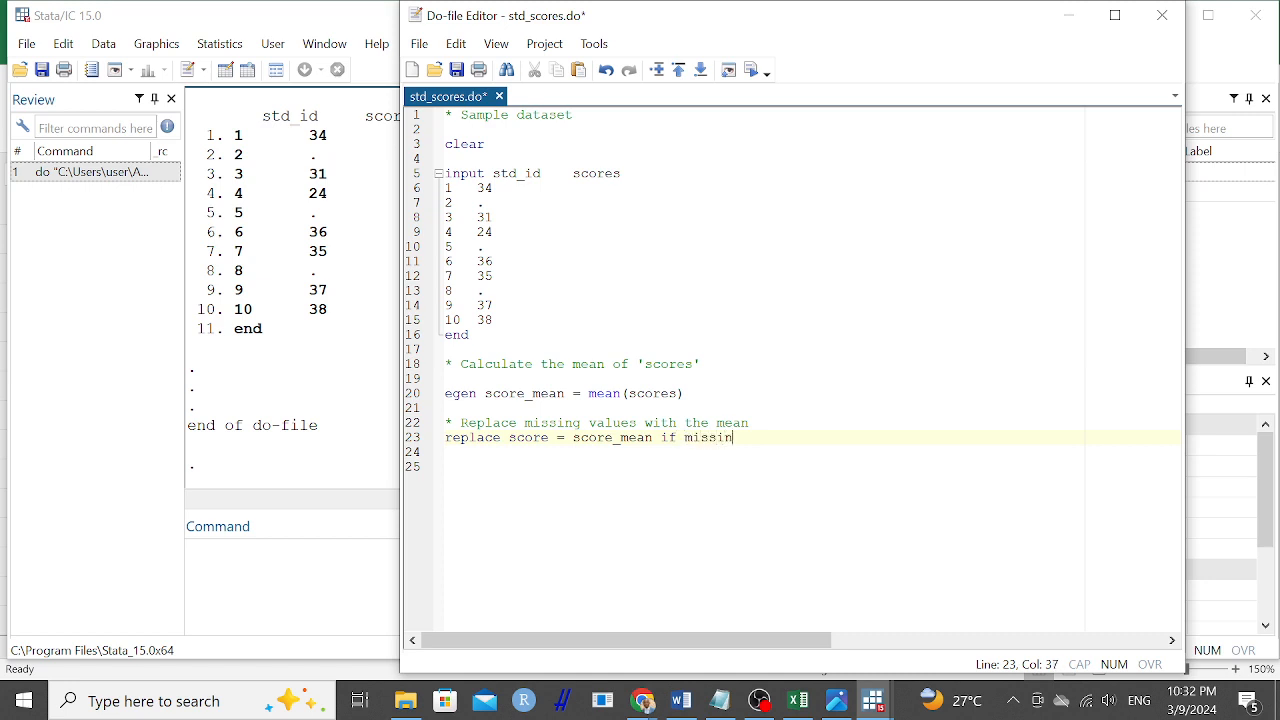
text(g)
text((scores)
click(549, 438)
text(s)
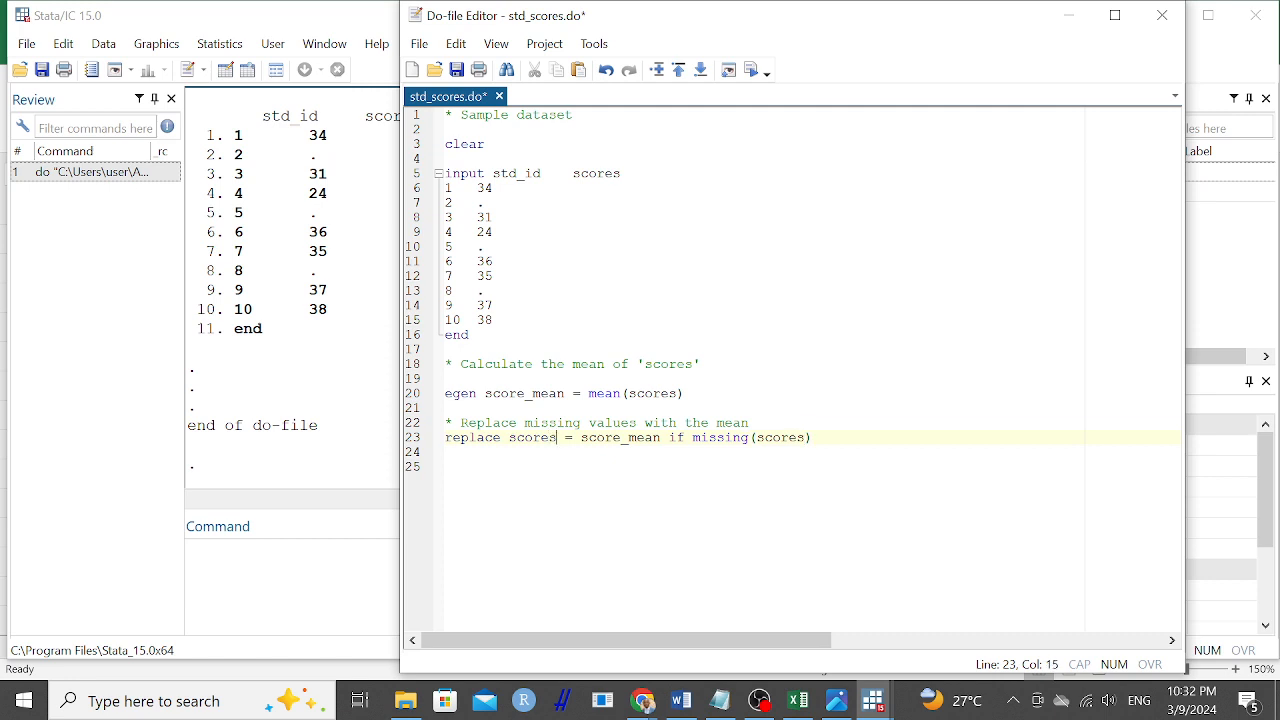
Remove the blank line between the mean comment and the egen command, and add an empty line after the replace command.
click(447, 452)
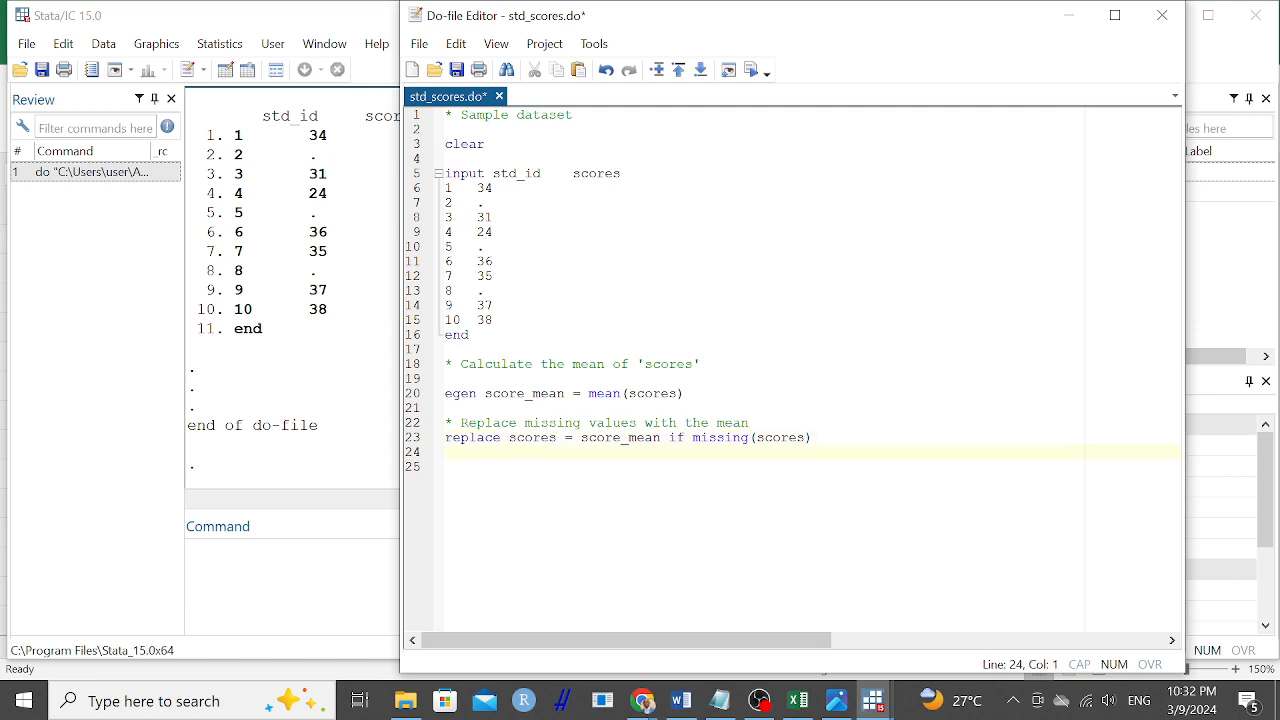
click(447, 379)
key(Delete)
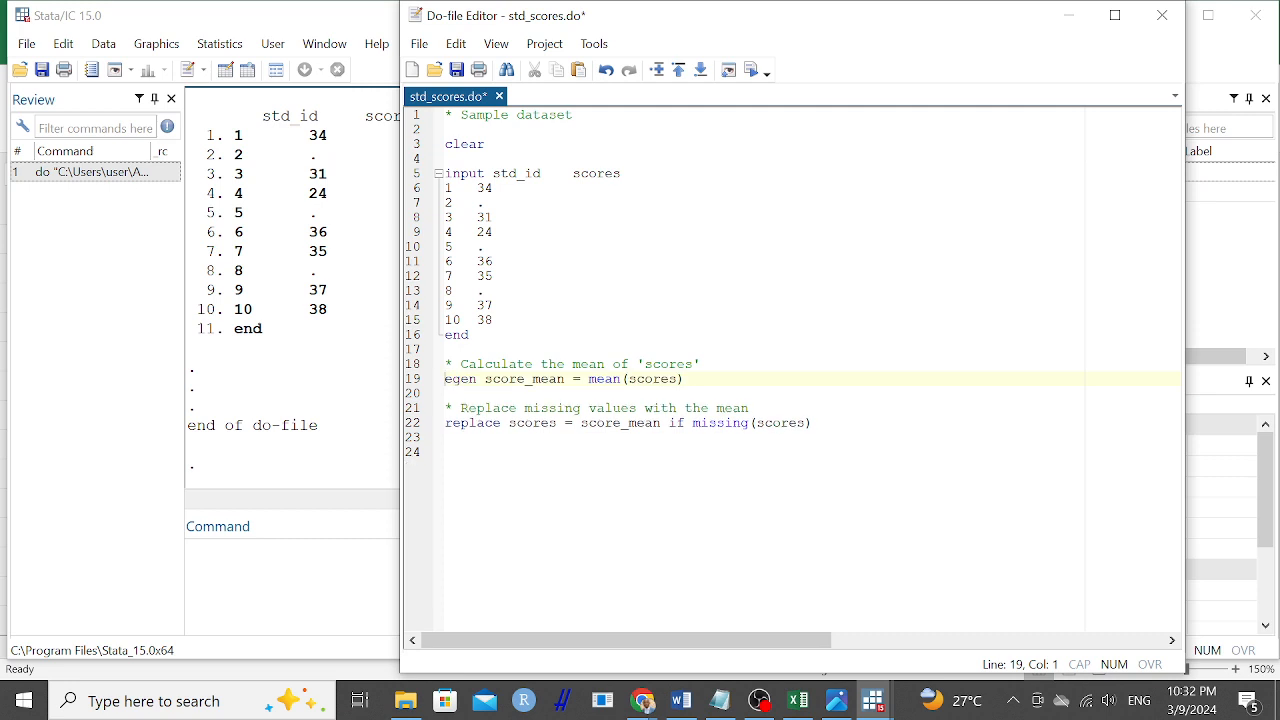
click(813, 423)
key(Return)
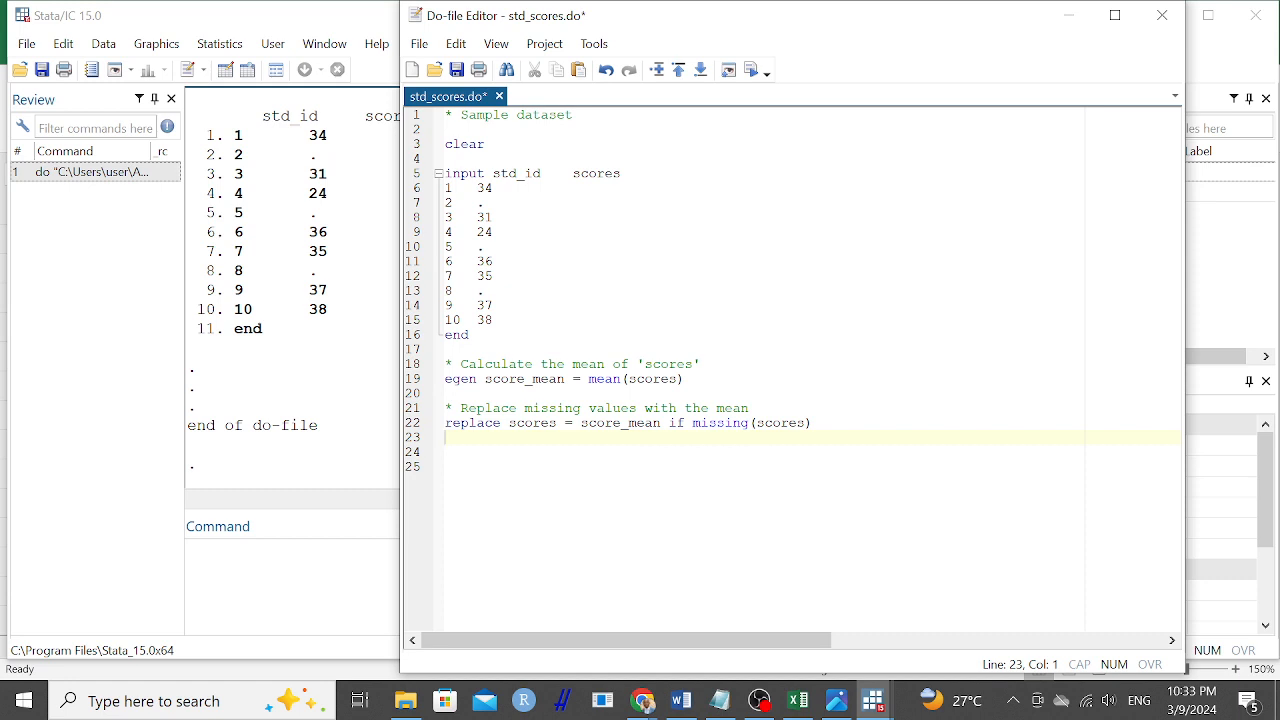
click(816, 428)
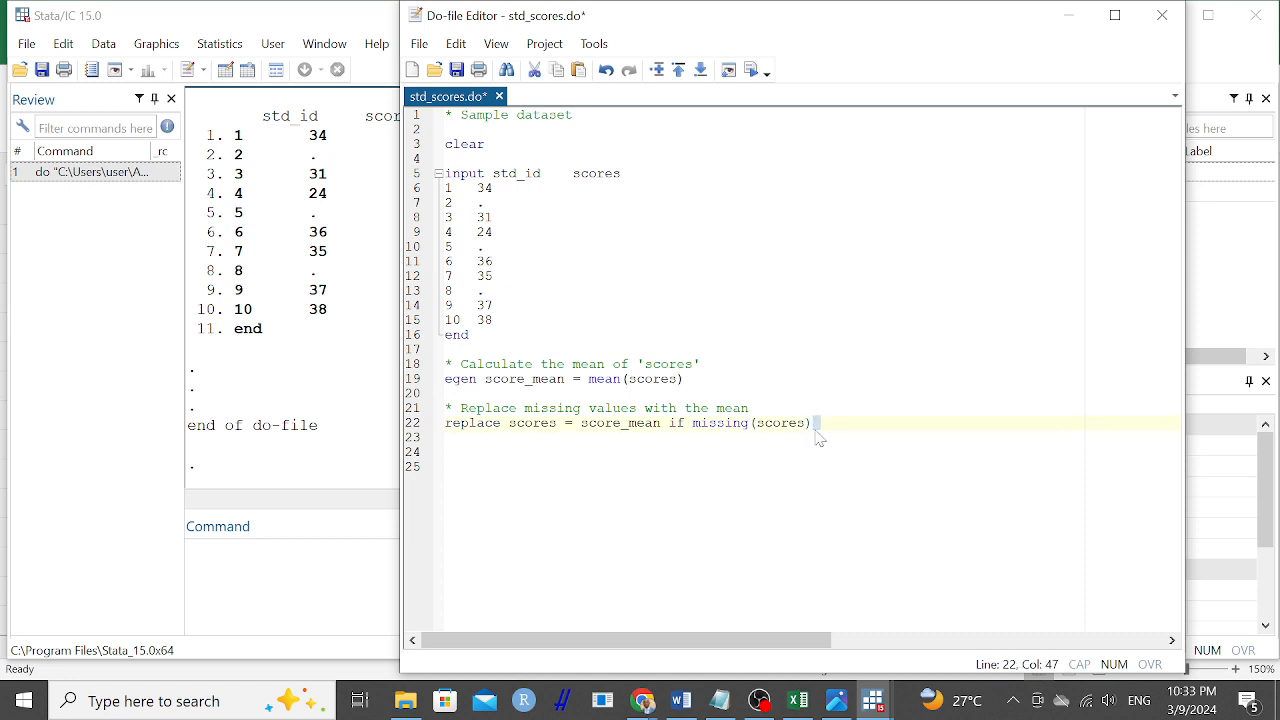
Add a list command below the end of the input block, unindented and separated by a blank line above and below.
click(447, 349)
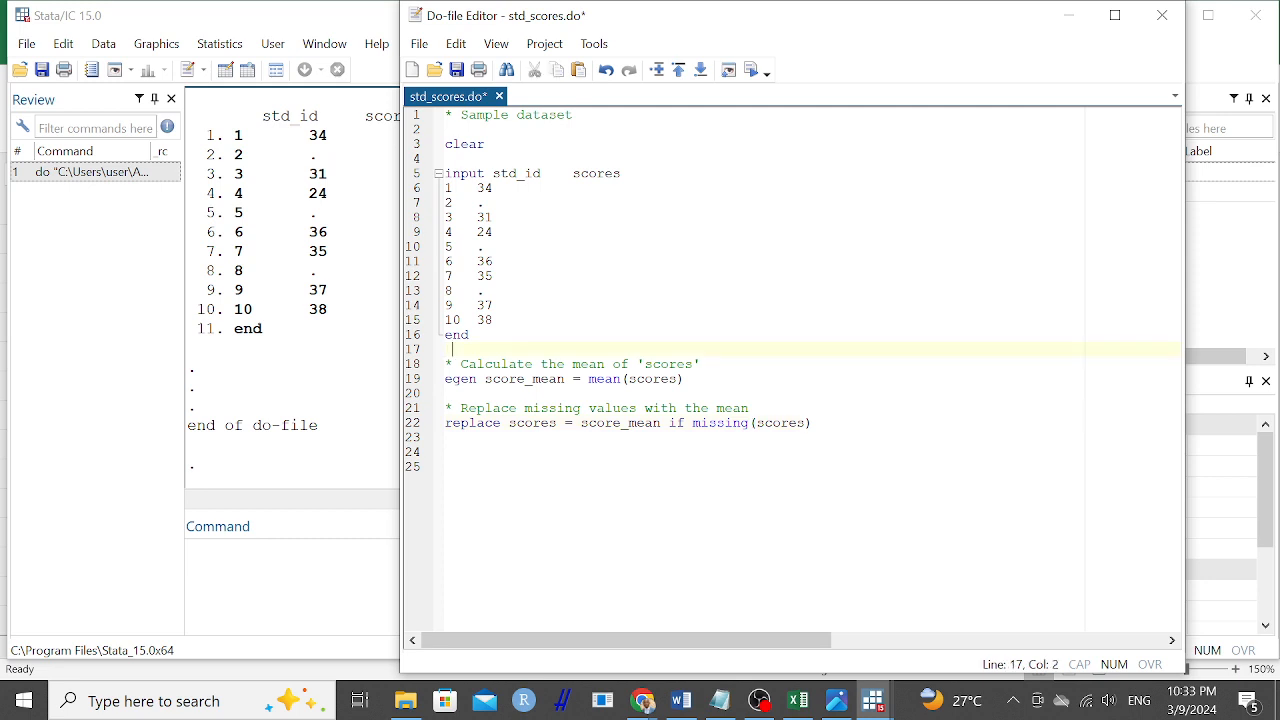
text(list)
click(469, 335)
key(Return)
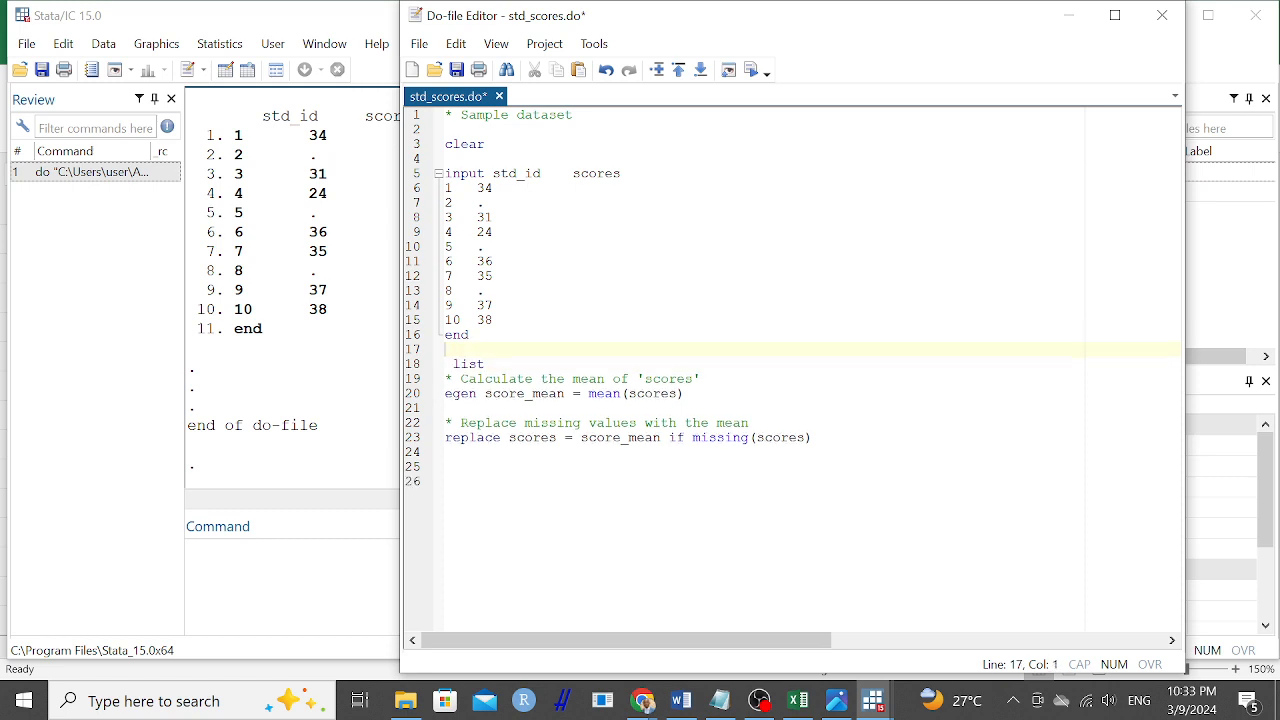
click(453, 364)
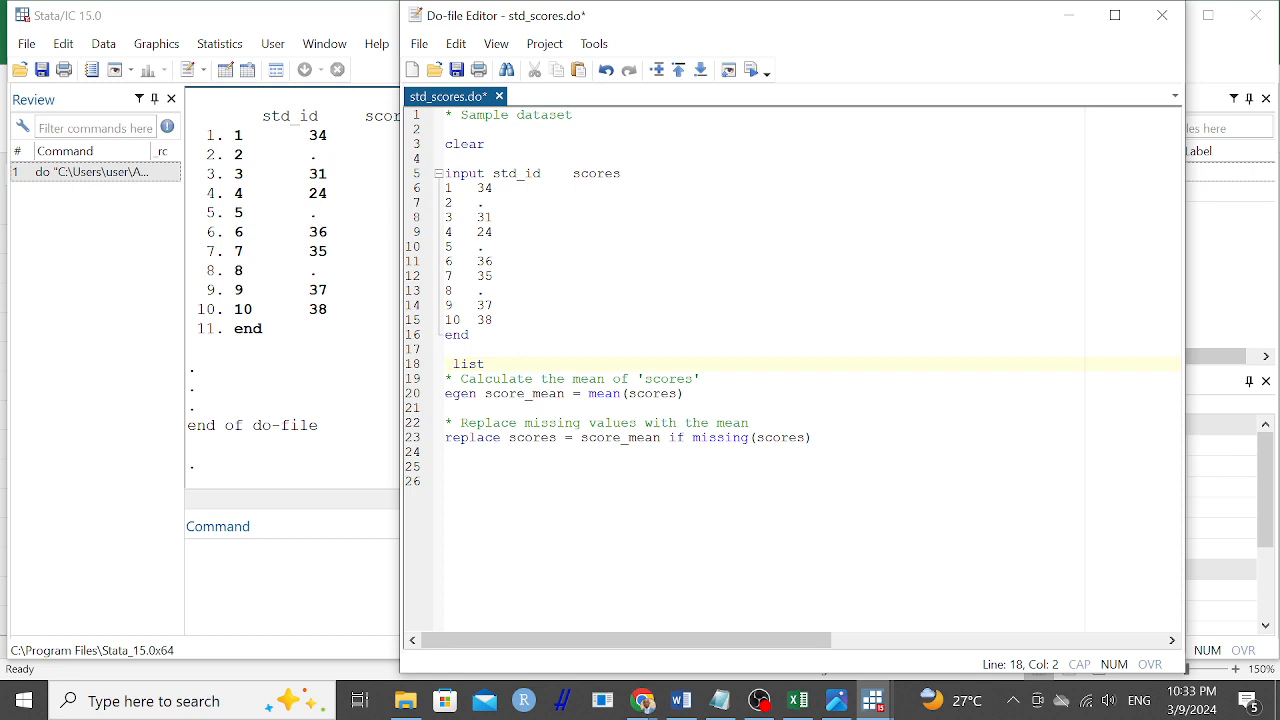
key(BackSpace)
key(Return)
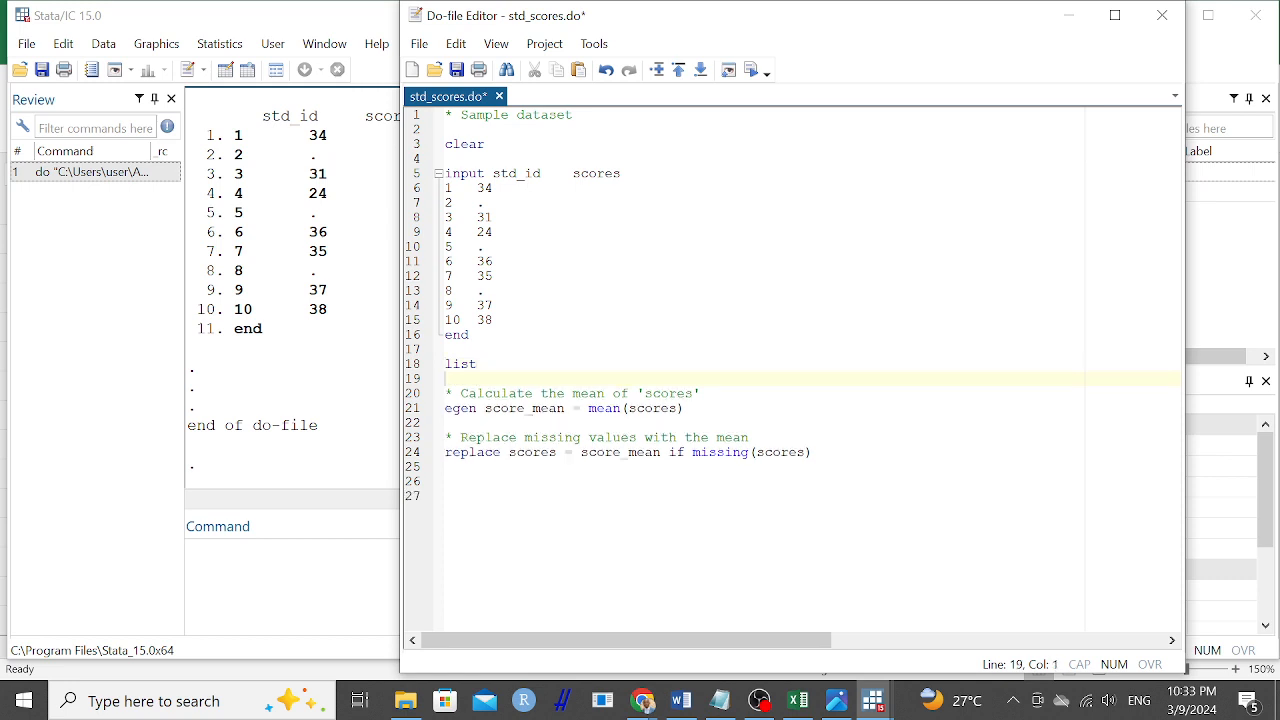
Insert an extra empty line between the end of the input block and the list command.
click(446, 481)
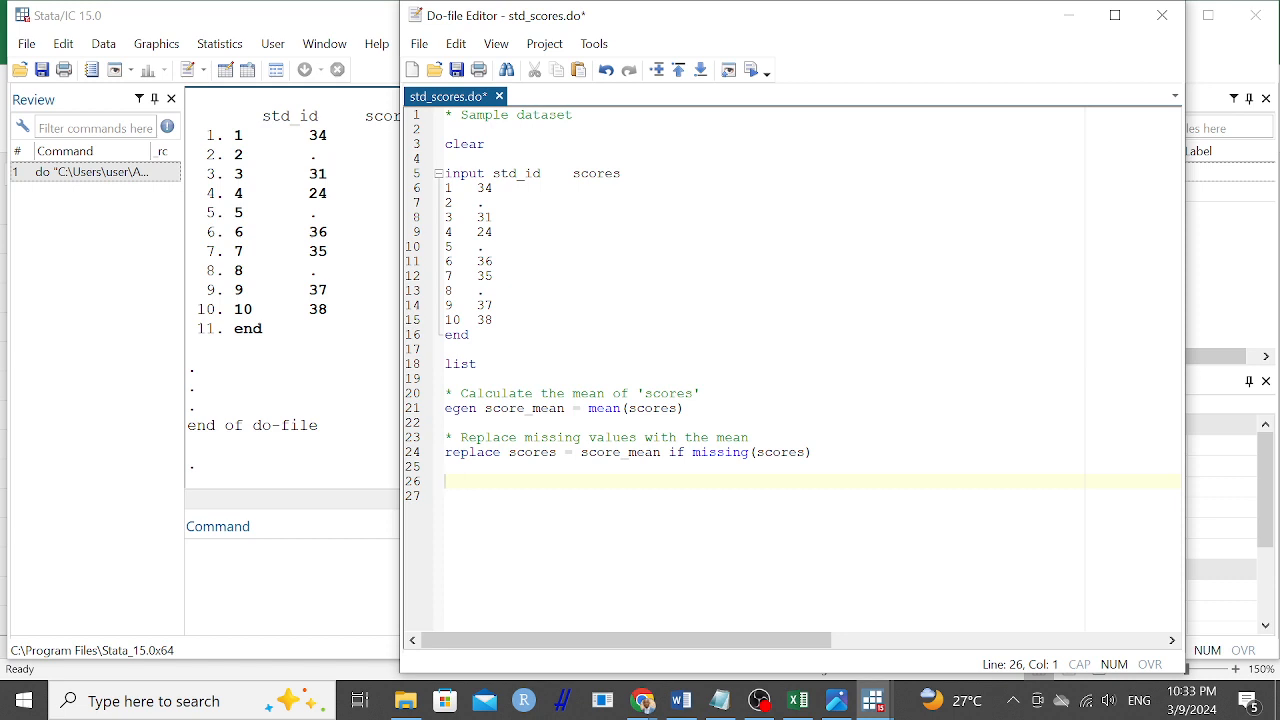
click(446, 349)
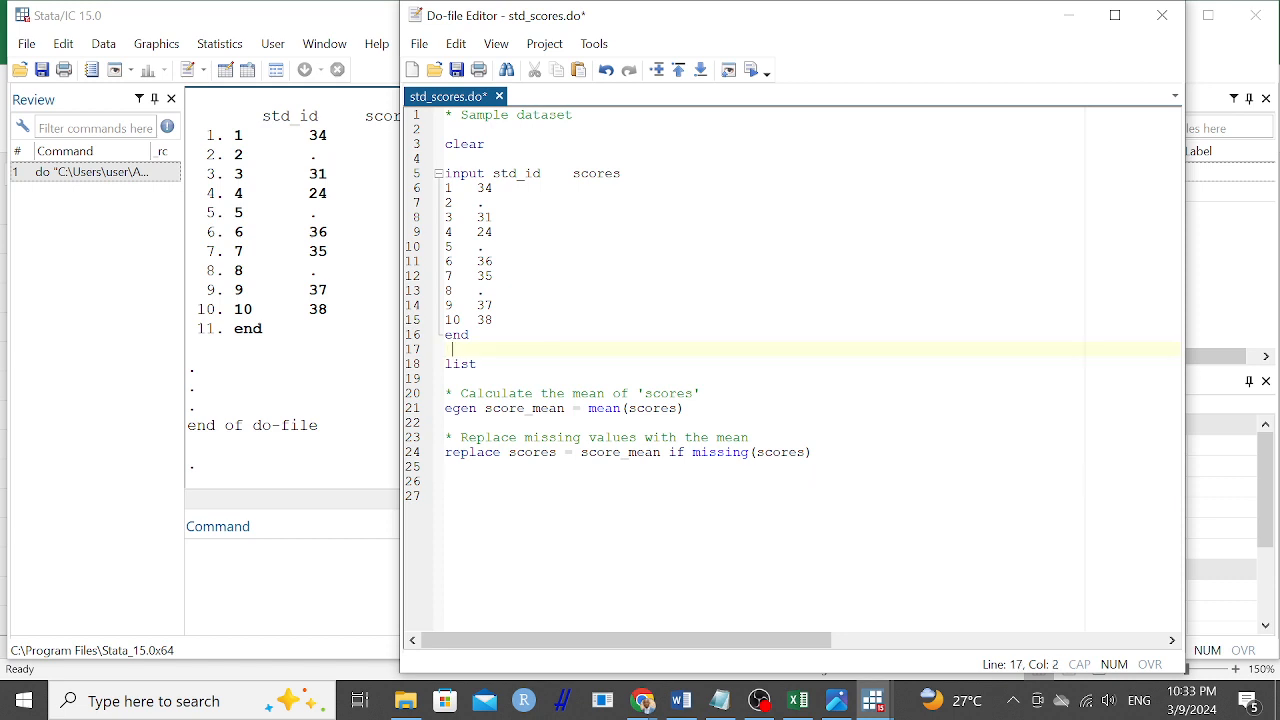
text(*)
key(BackSpace)
key(Return)
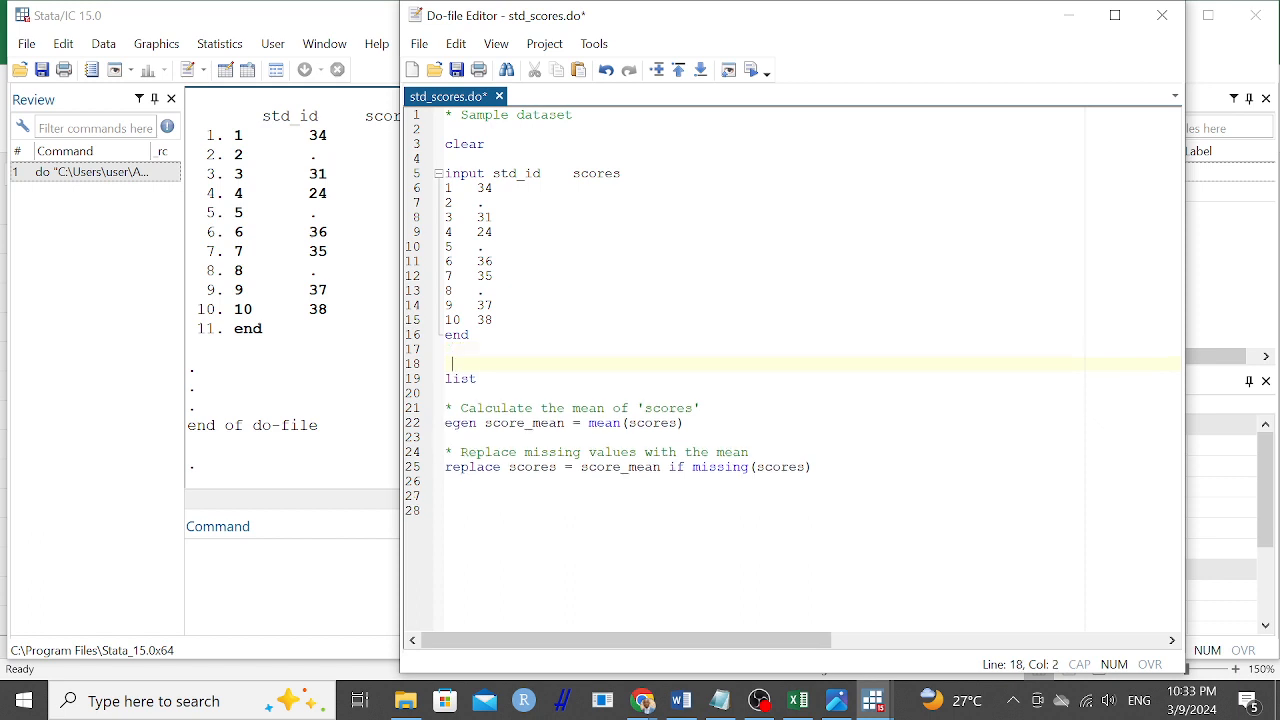
Write the comment "*Display the original data with missing values" on the line directly above the list command.
text(*list )
text(the)
key(BackSpace)
key(BackSpace)
key(BackSpace)
key(BackSpace)
key(BackSpace)
key(BackSpace)
key(BackSpace)
key(BackSpace)
key(BackSpace)
text(Display the )
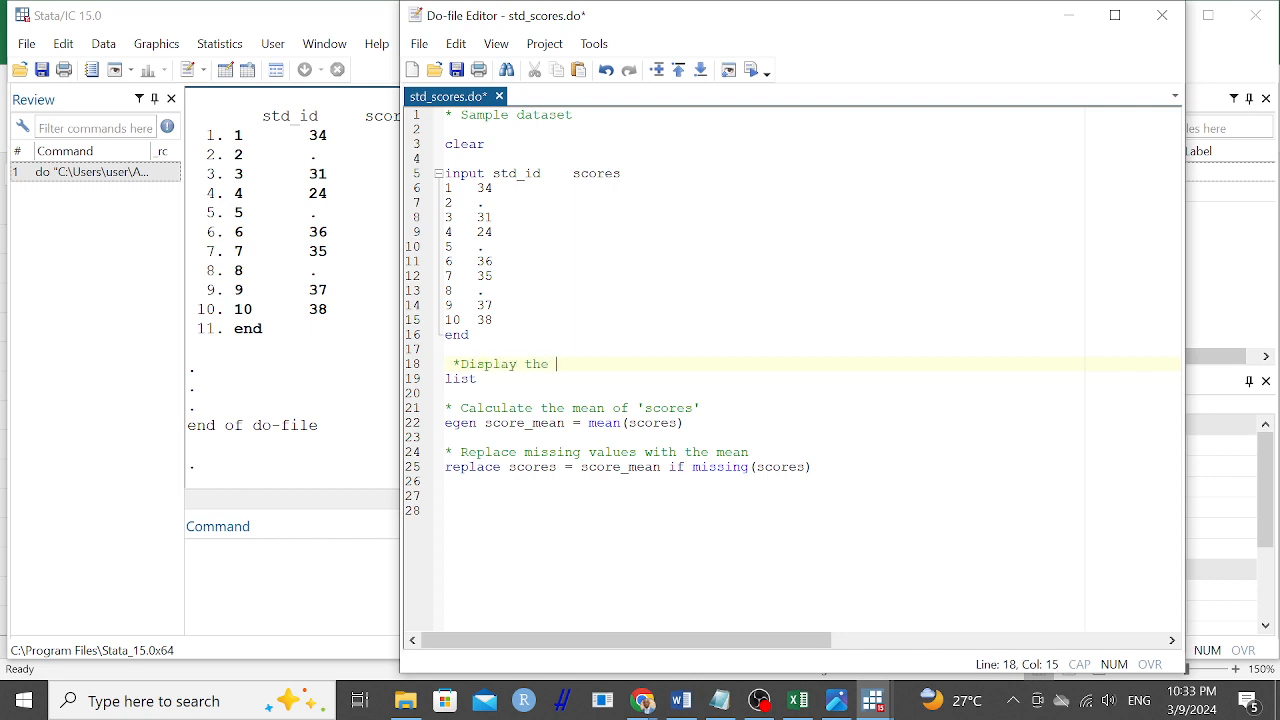
text(original data with missi)
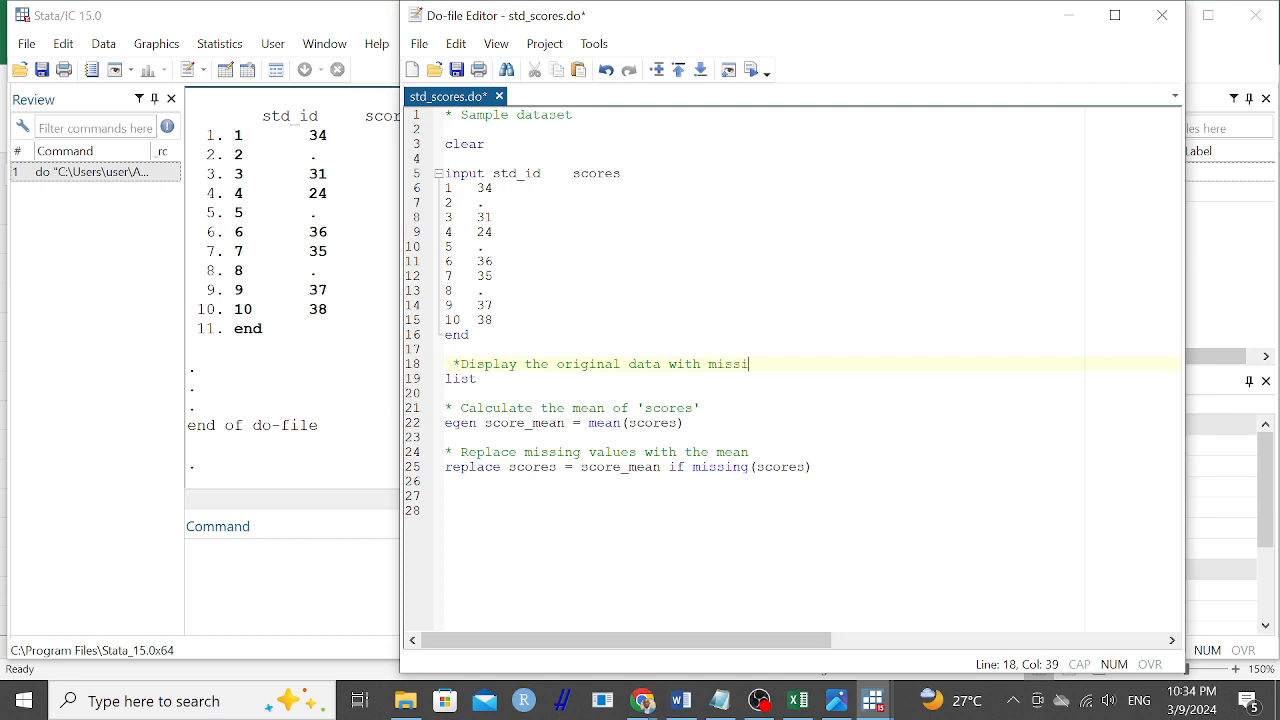
text(ng values)
Copy the "Display the original data" comment to the end of the do-file, leaving one blank line after the replace command.
click(446, 496)
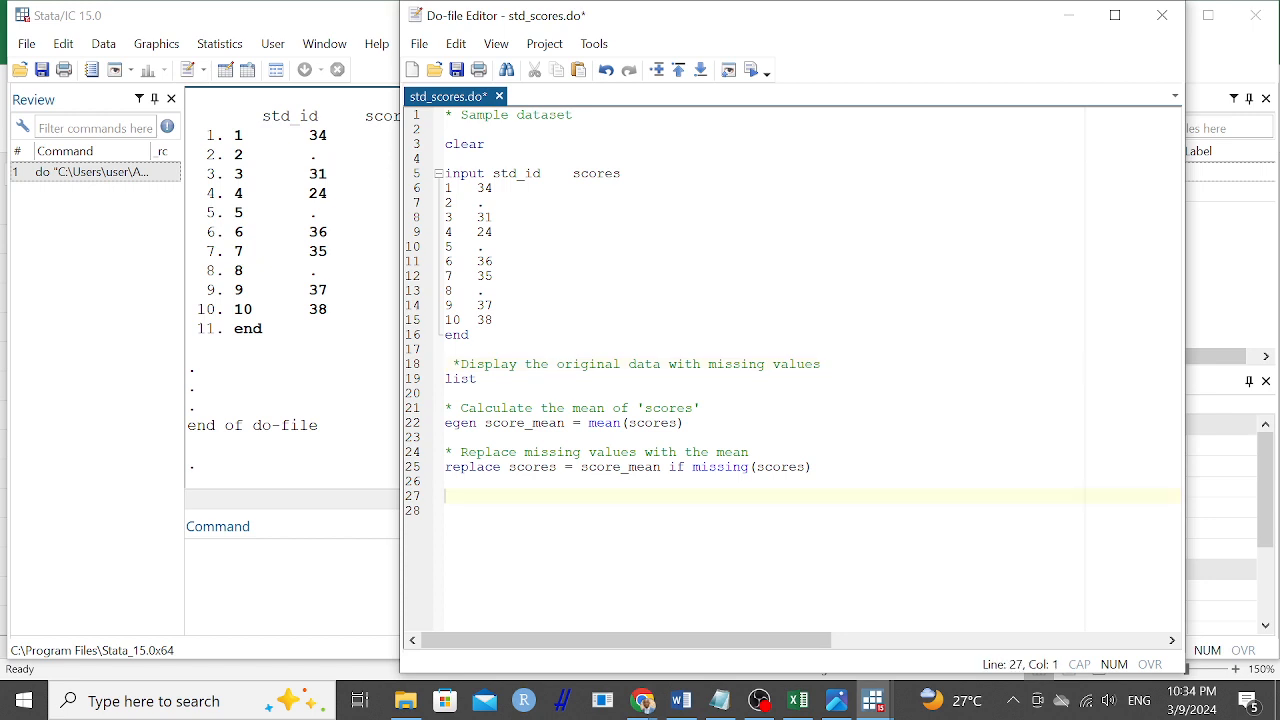
drag(821, 364, 444, 364)
key(ctrl+c)
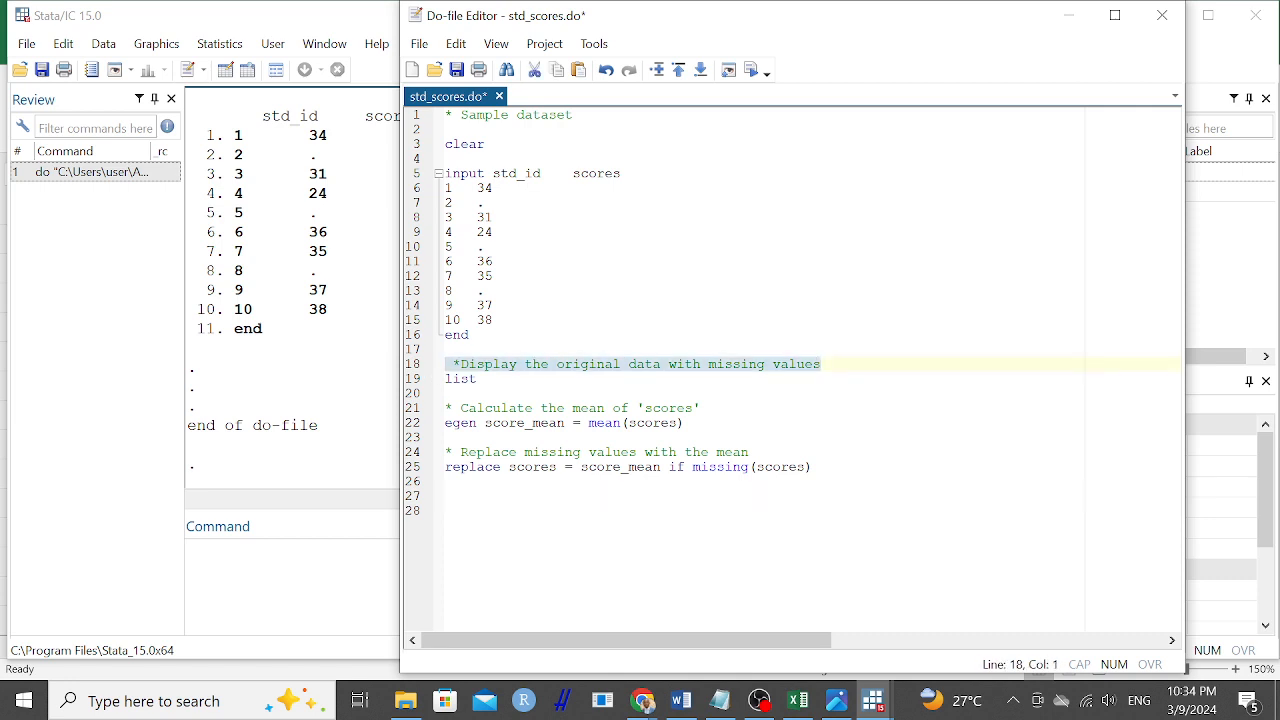
click(446, 511)
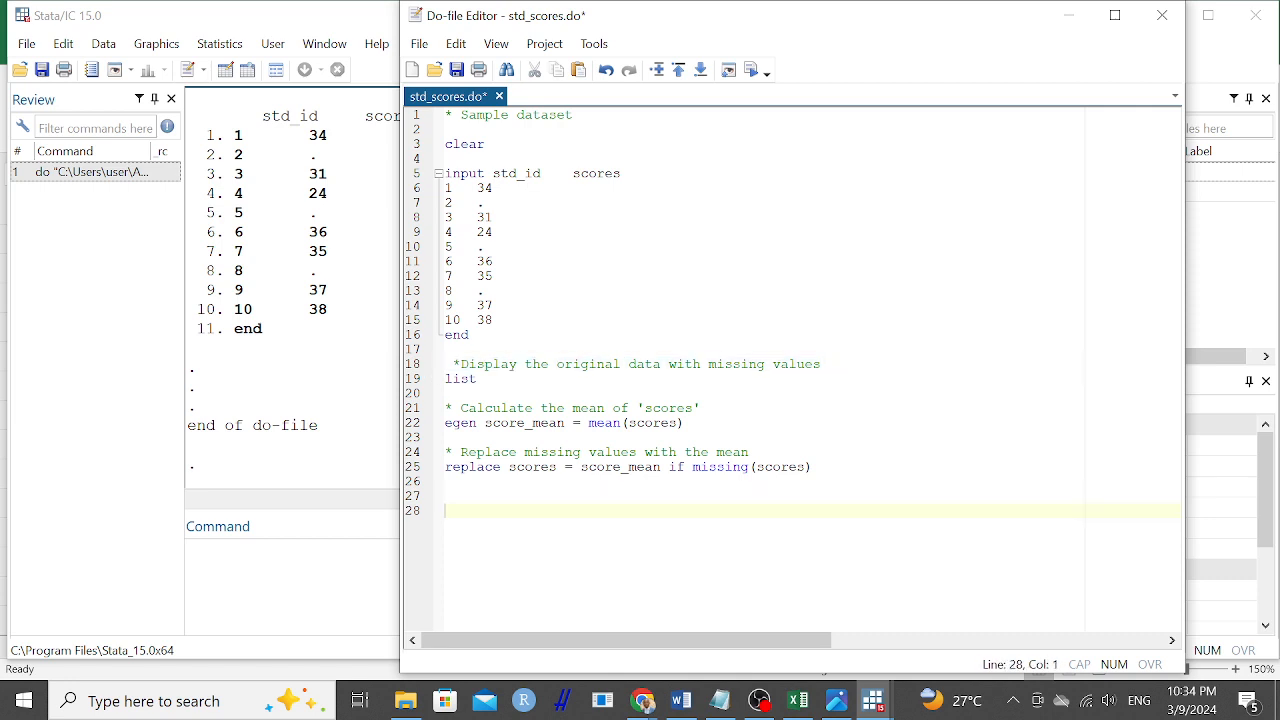
key(ctrl+v)
click(446, 496)
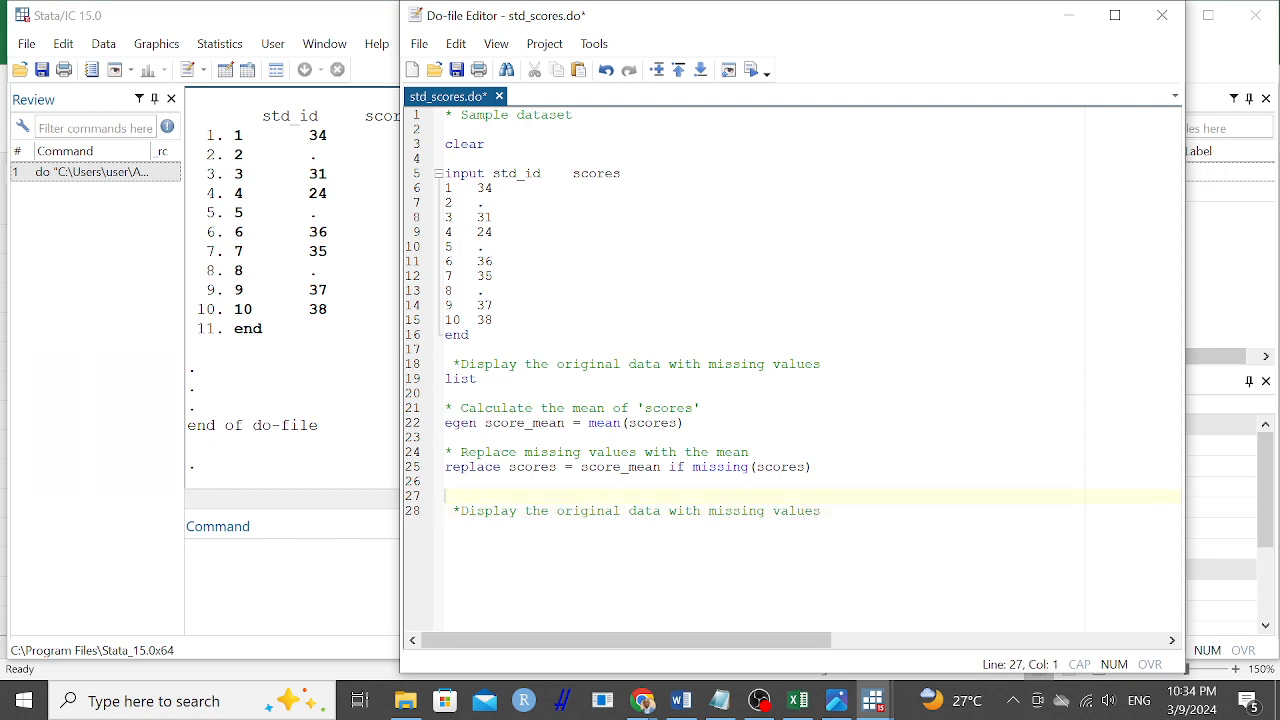
key(Delete)
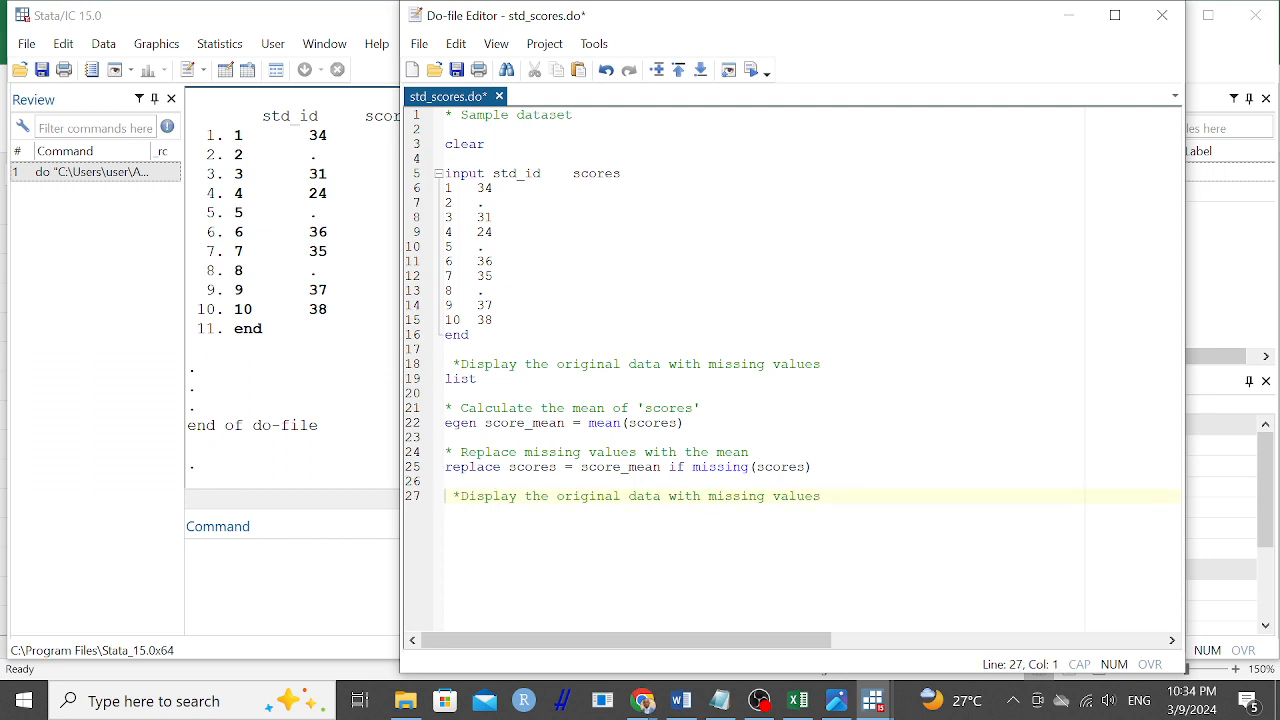
Change "original data" to "dataset" in the copied comment at the end of the do-file.
drag(661, 496, 557, 496)
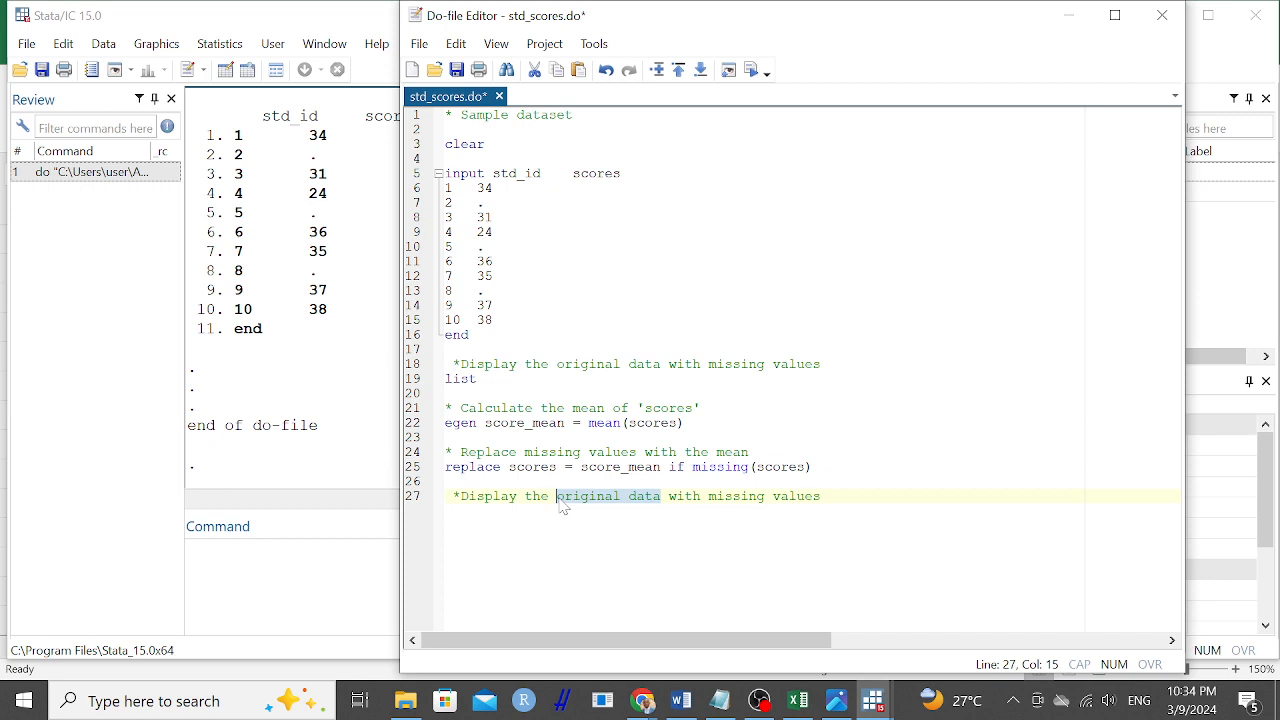
text(new)
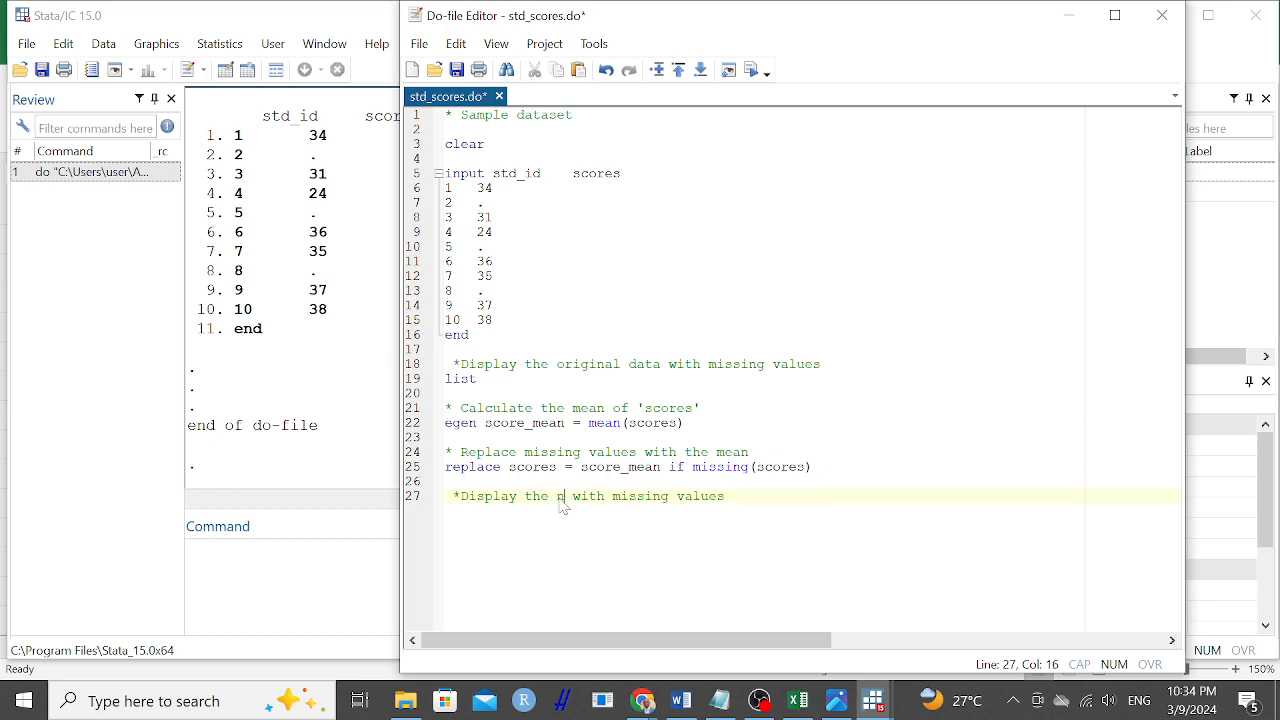
text( data)
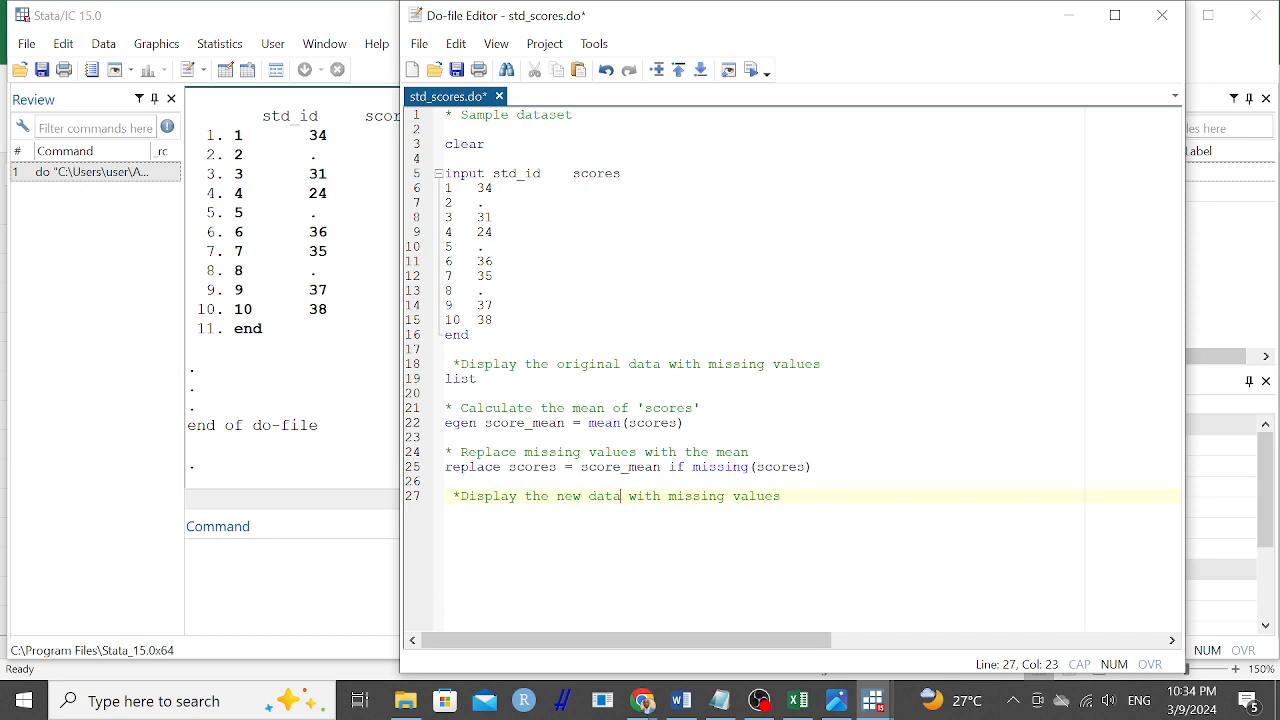
key(BackSpace)
key(BackSpace)
key(BackSpace)
key(BackSpace)
key(BackSpace)
key(BackSpace)
key(BackSpace)
key(BackSpace)
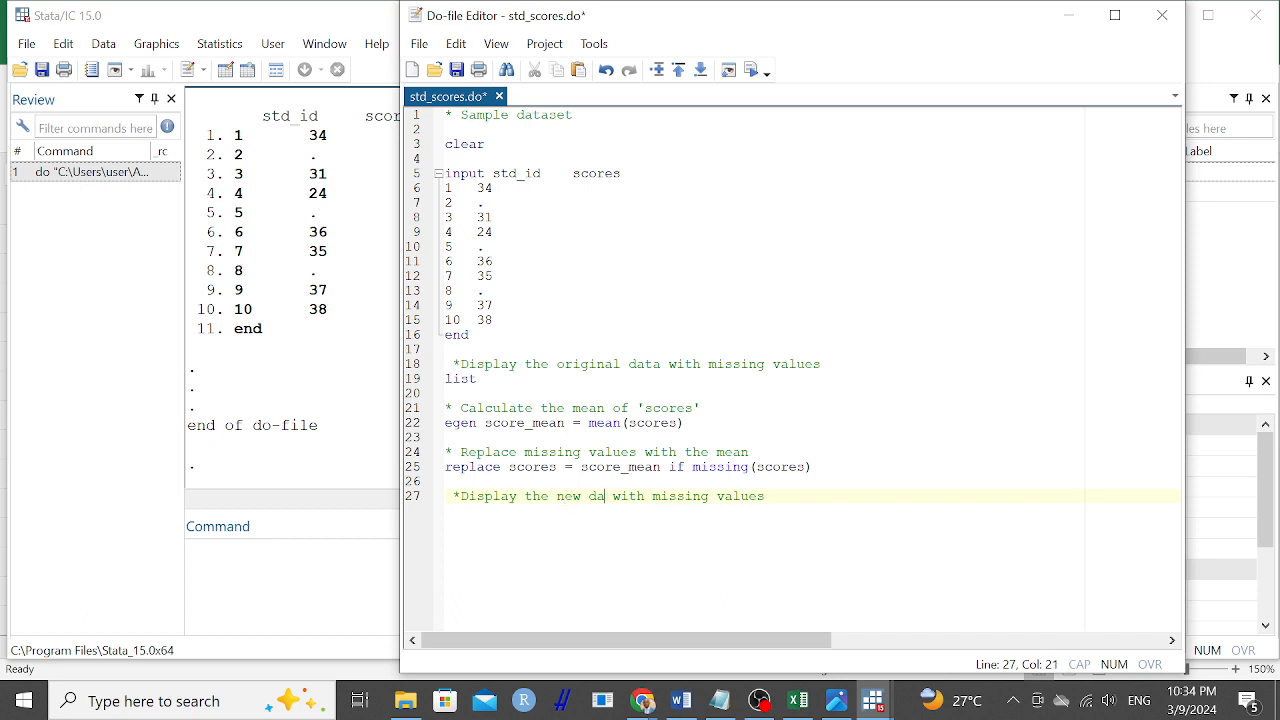
text(dat)
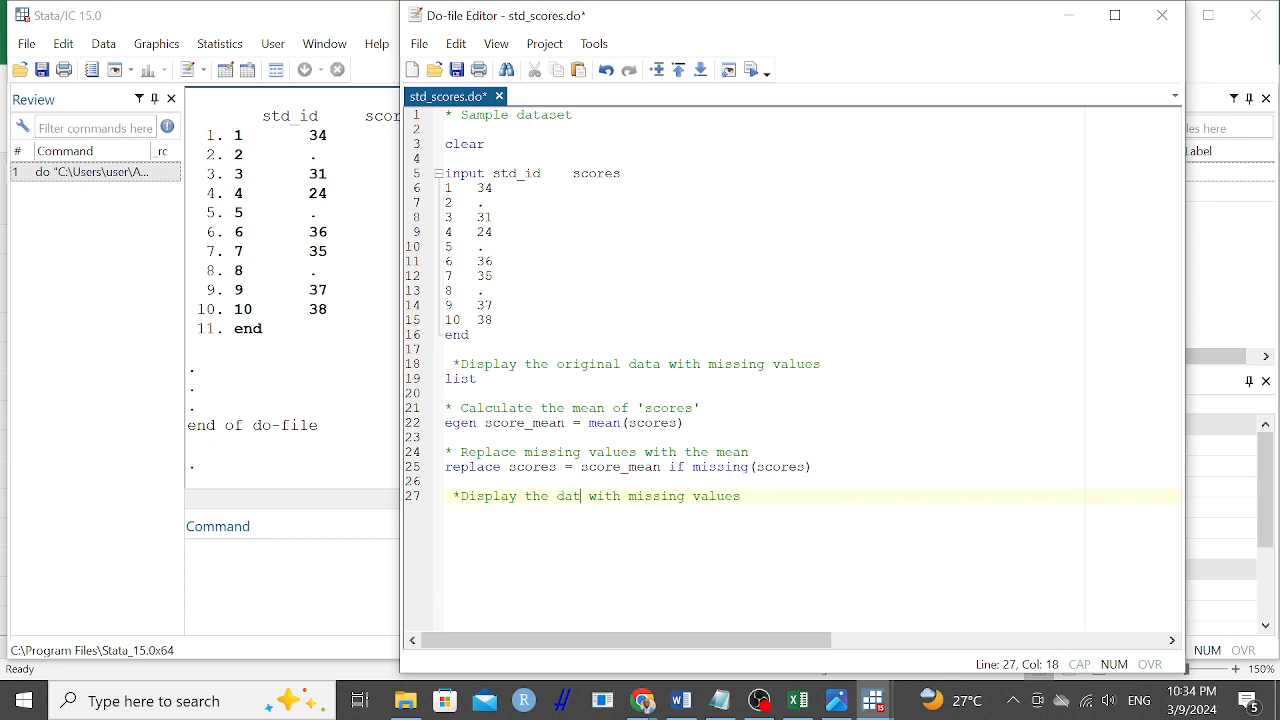
text(aset)
key(End)
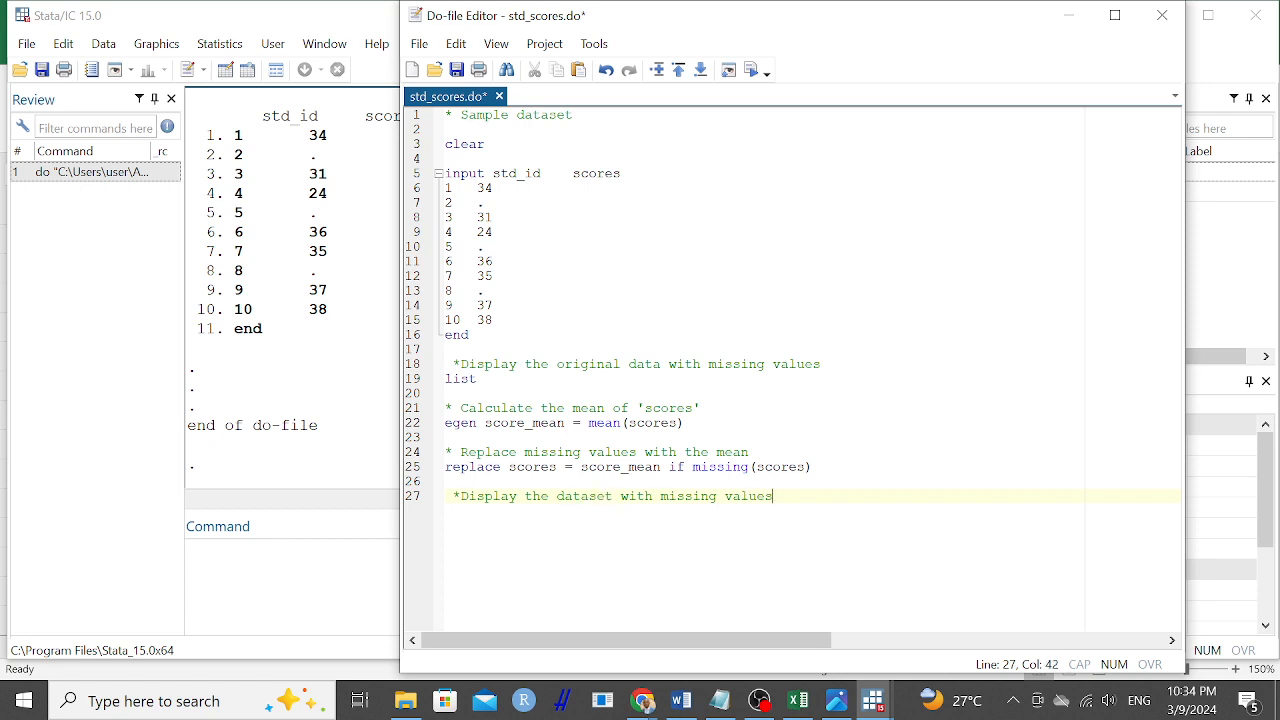
Change the ending of the last comment from "missing values" to "replaced values".
key(BackSpace)
key(BackSpace)
key(BackSpace)
key(BackSpace)
key(BackSpace)
key(BackSpace)
key(BackSpace)
key(BackSpace)
key(BackSpace)
key(BackSpace)
key(BackSpace)
key(BackSpace)
key(BackSpace)
key(BackSpace)
text(repaced)
key(BackSpace)
key(BackSpace)
key(BackSpace)
key(BackSpace)
text(laced values)
Add a list command below the last comment and execute the whole do-file.
key(Return)
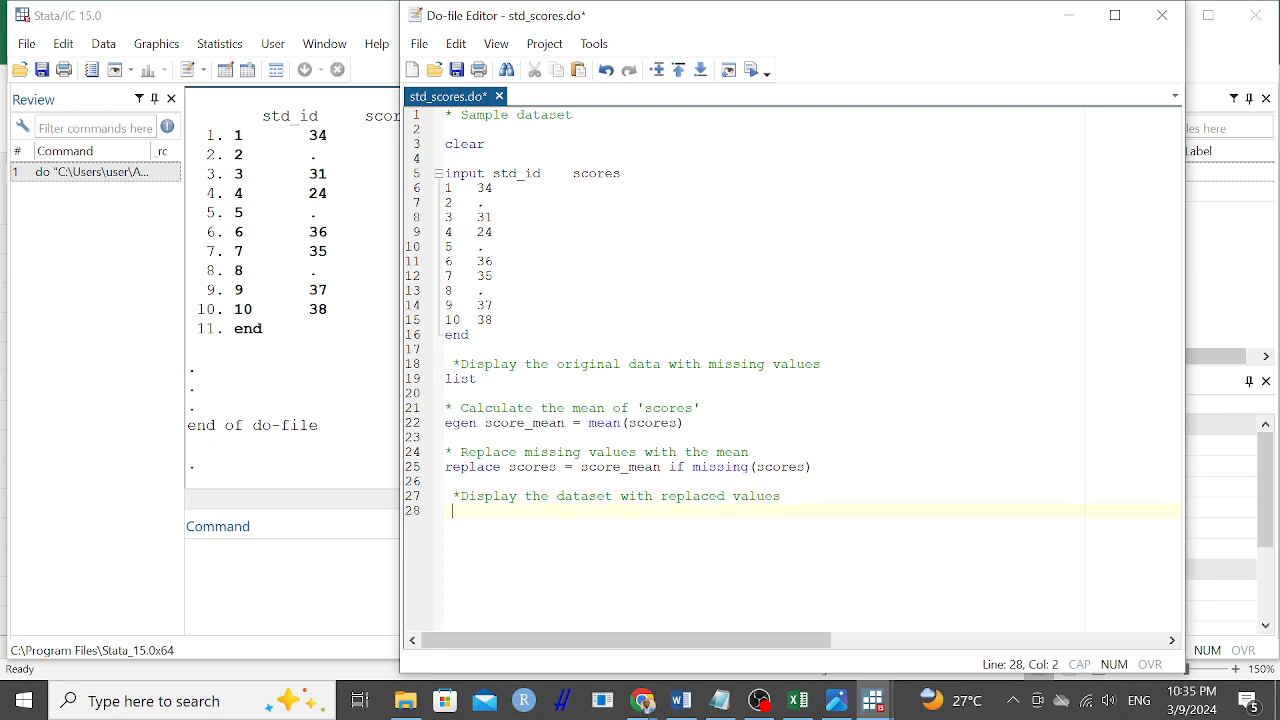
text(list)
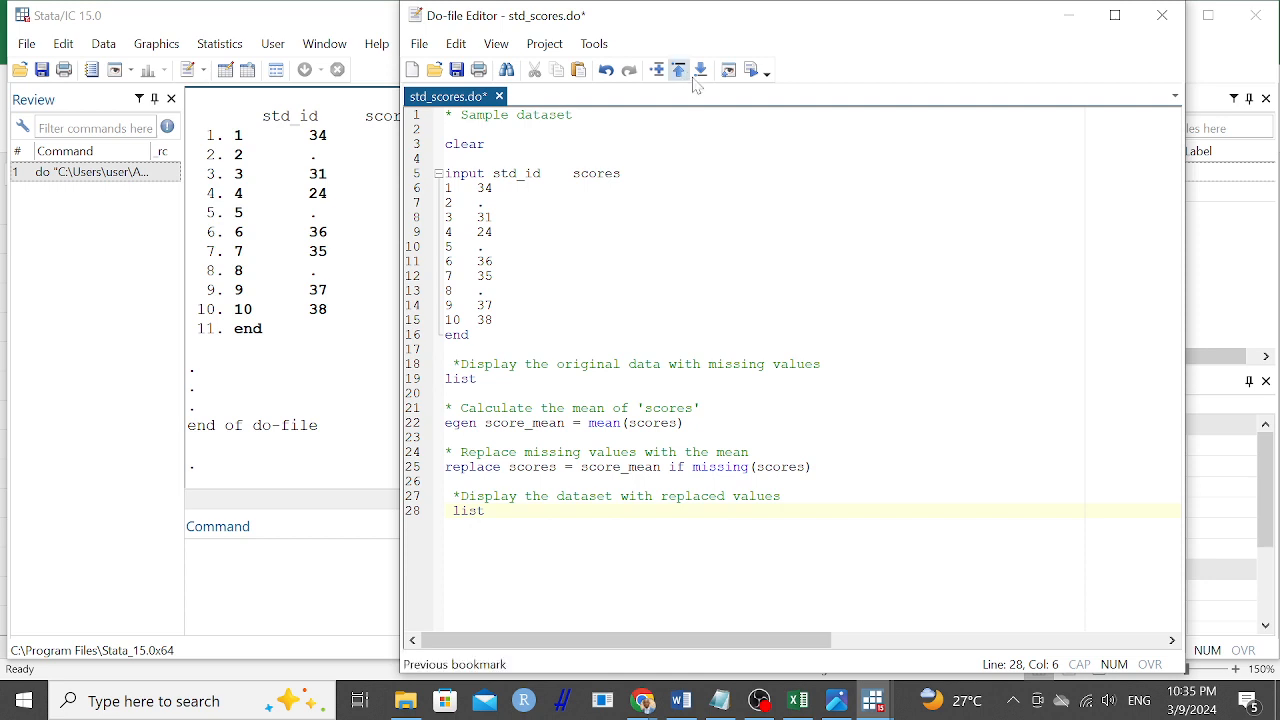
click(752, 70)
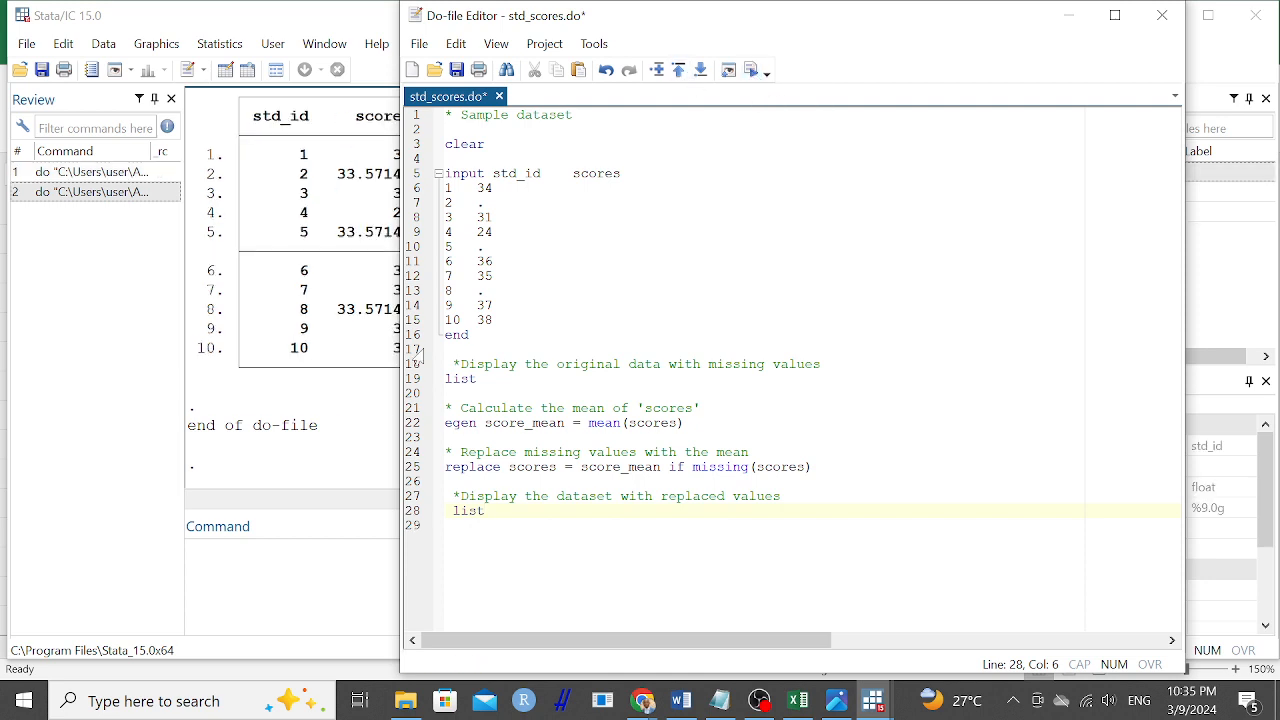
Examine the listed scores in the results output and in the Data Editor, closing the editor when done.
click(343, 410)
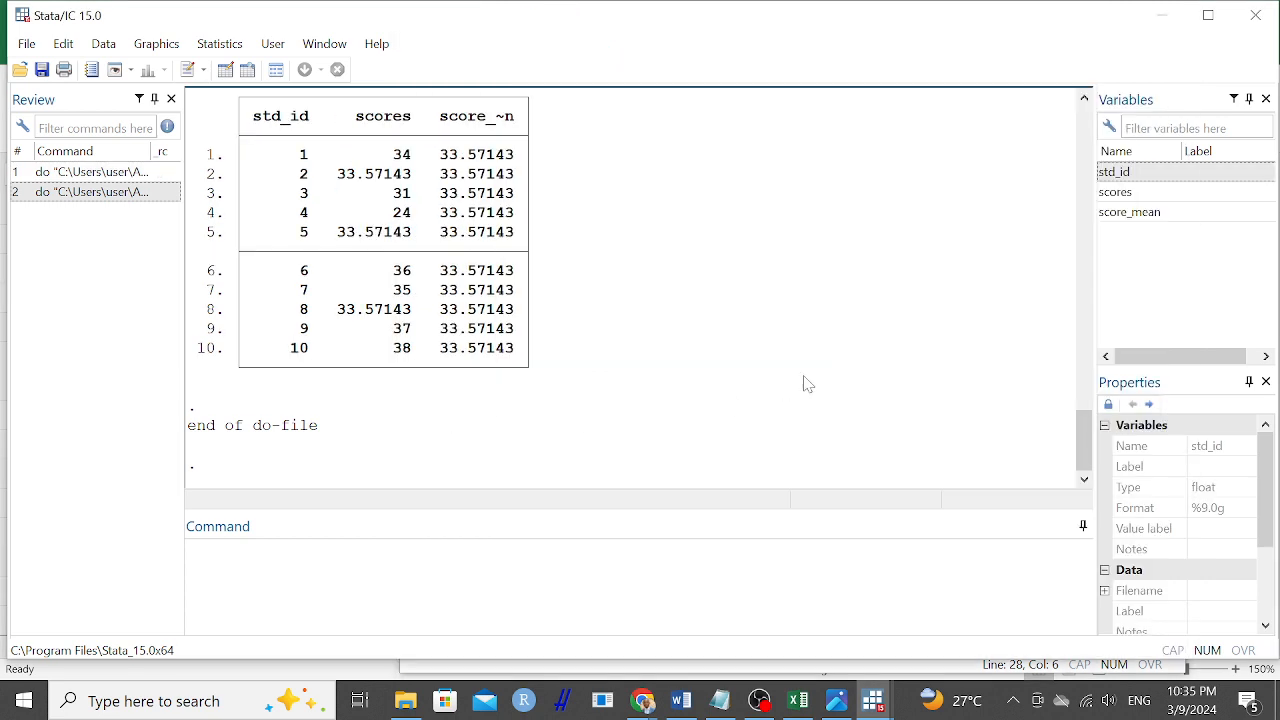
drag(1080, 444, 923, 240)
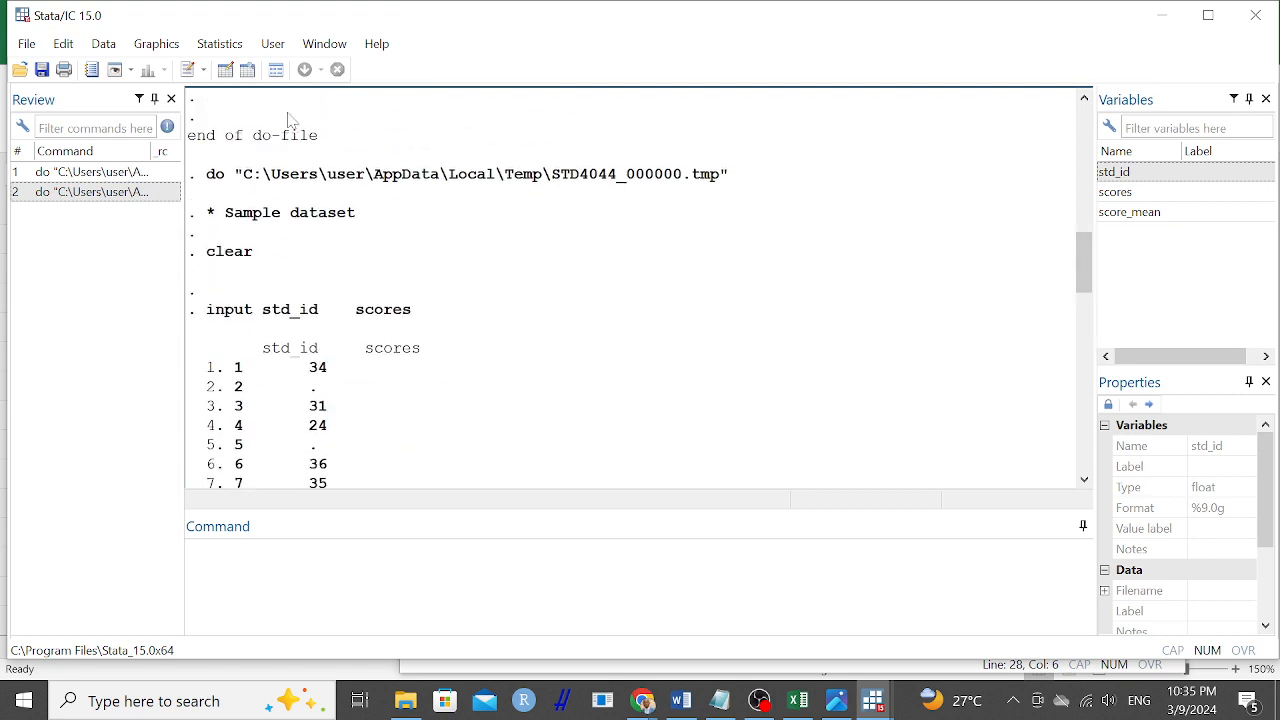
click(225, 69)
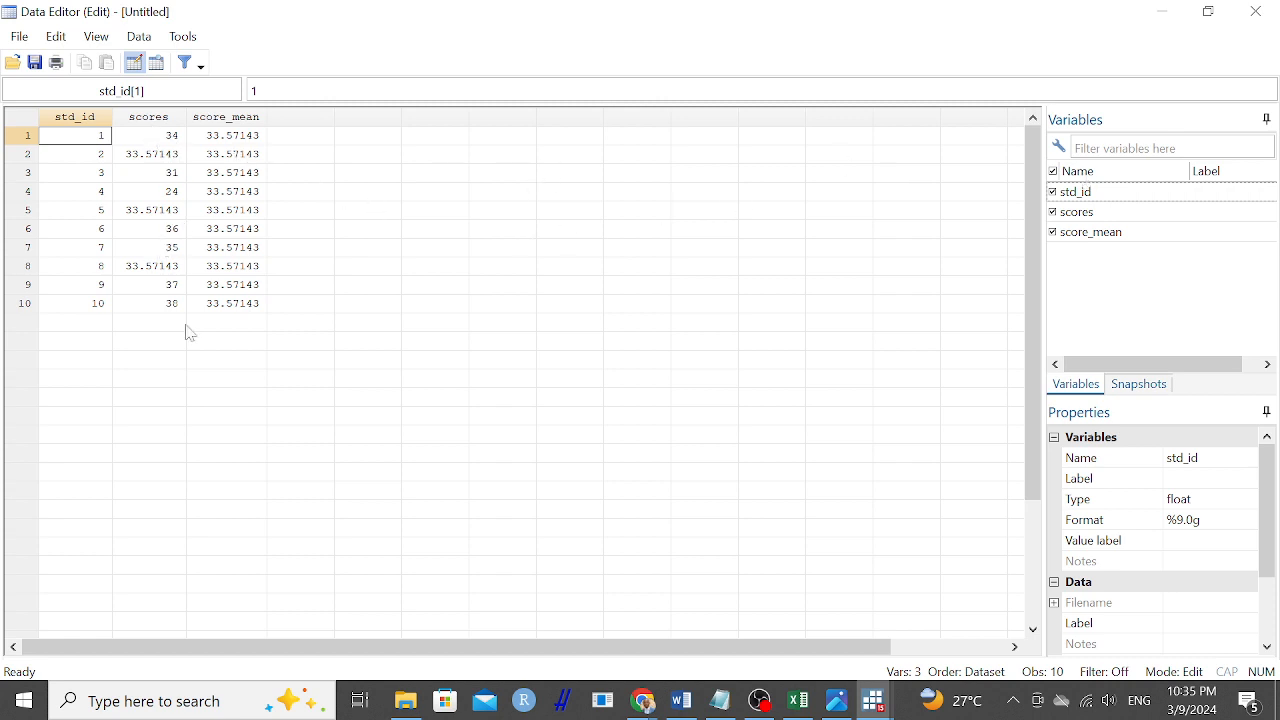
click(1257, 17)
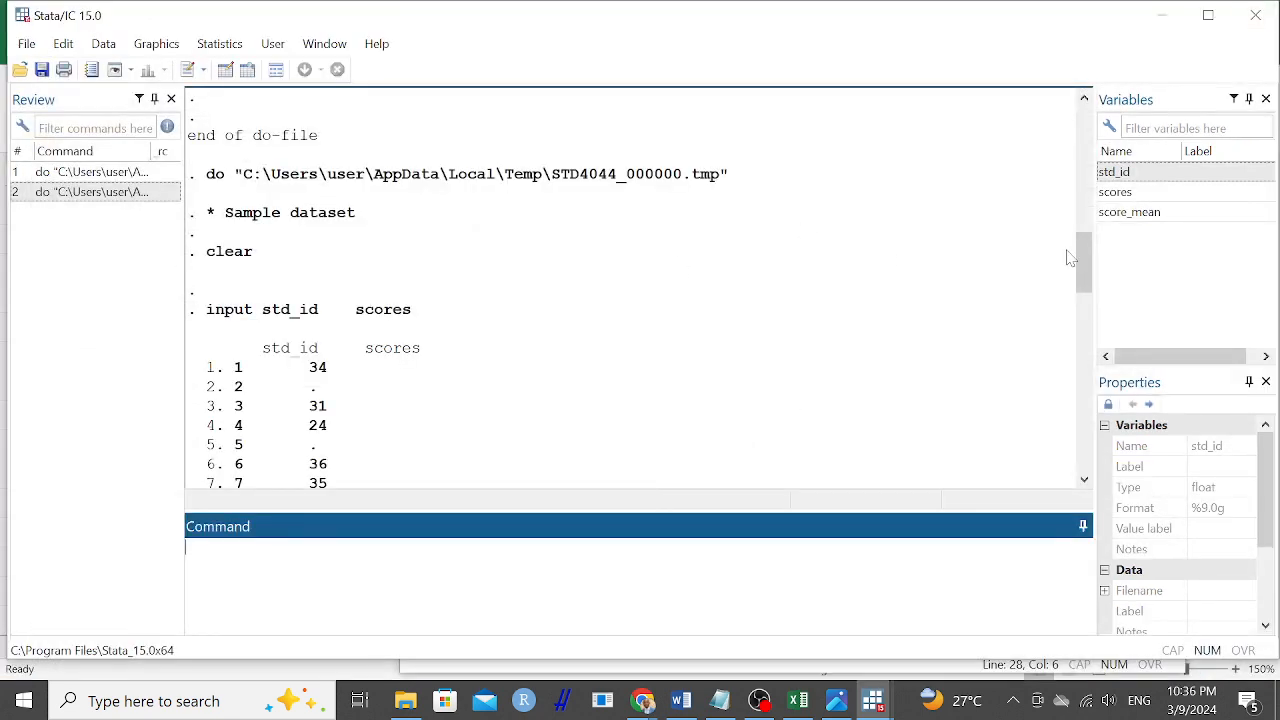
drag(1078, 270, 1078, 465)
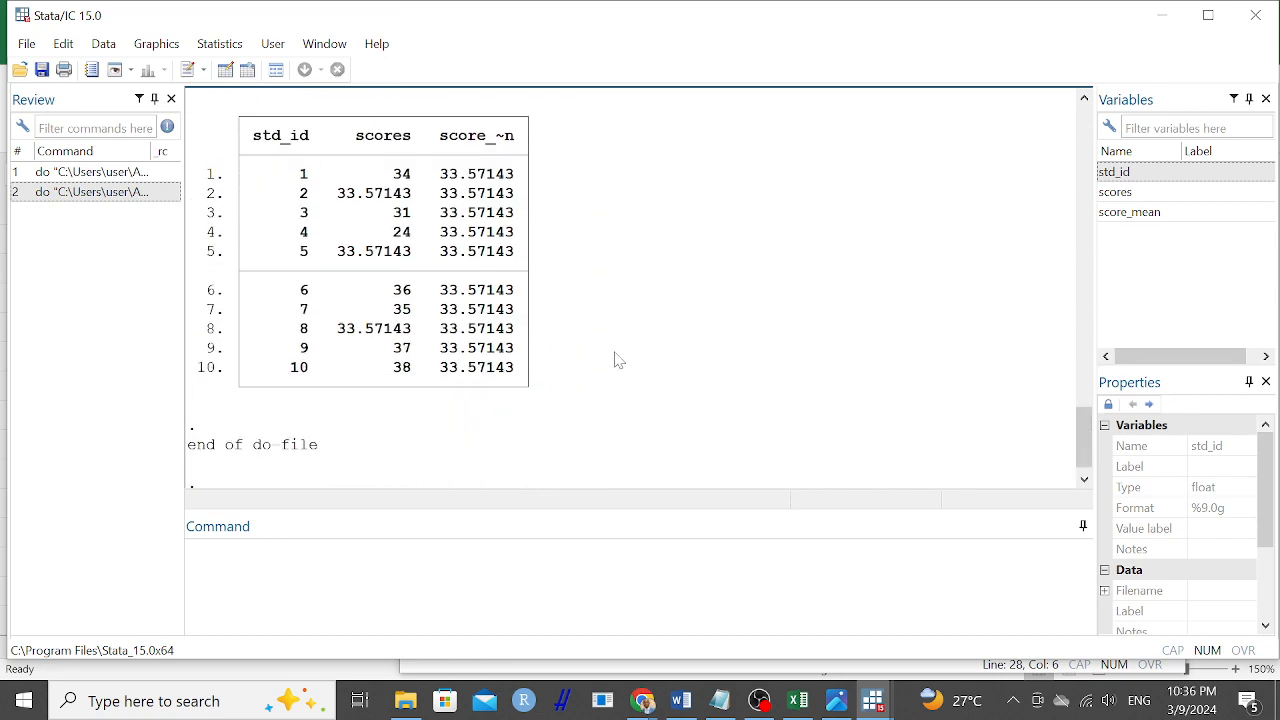
Set the font size of the results output to 10.
right_click(633, 292)
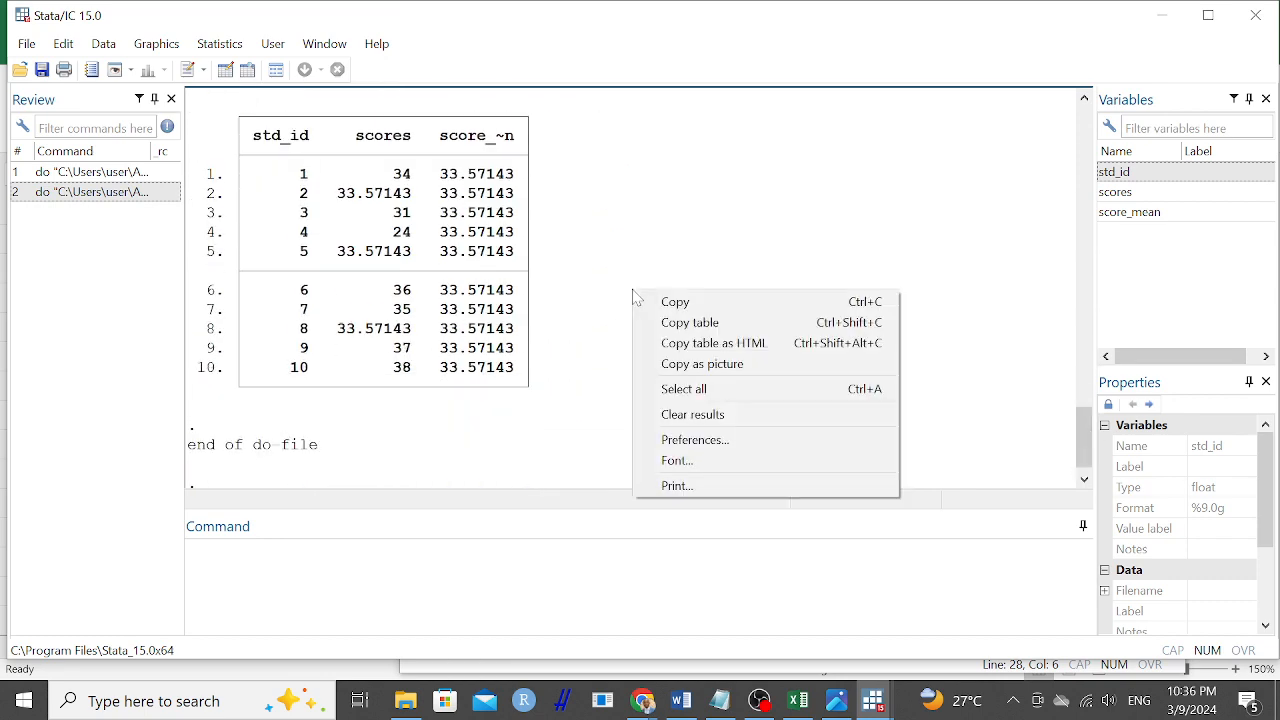
click(676, 460)
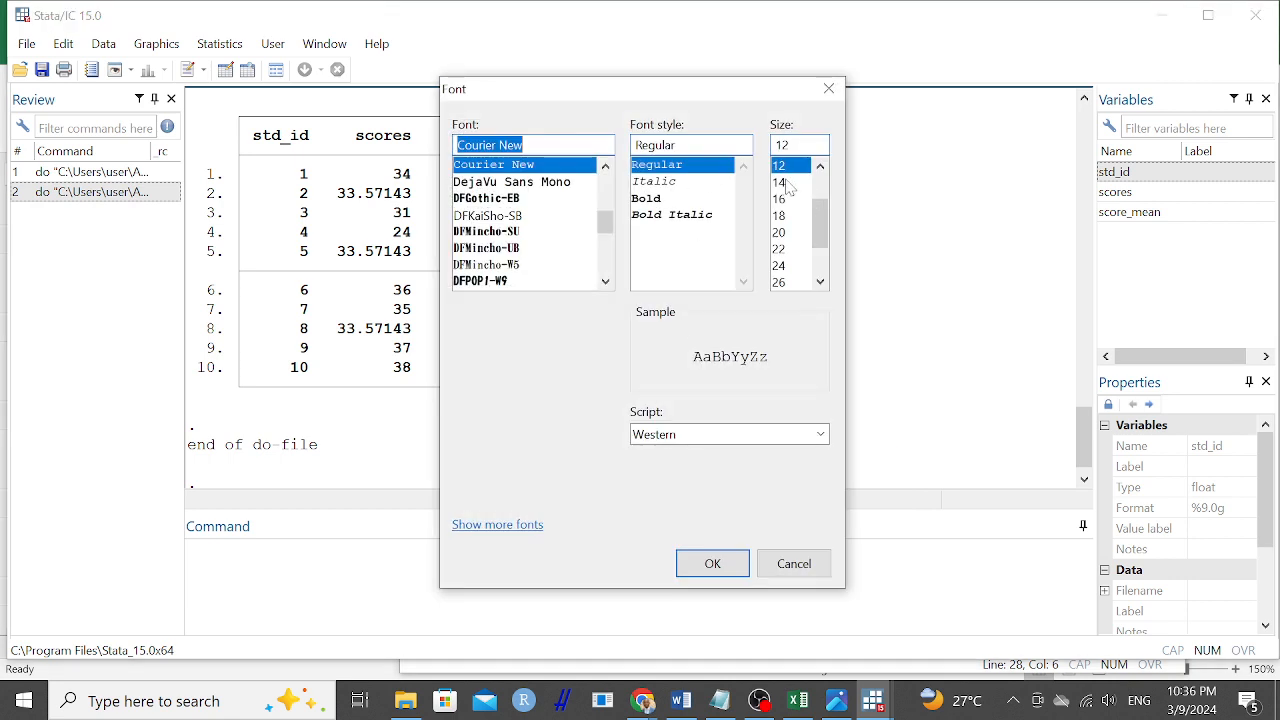
click(819, 167)
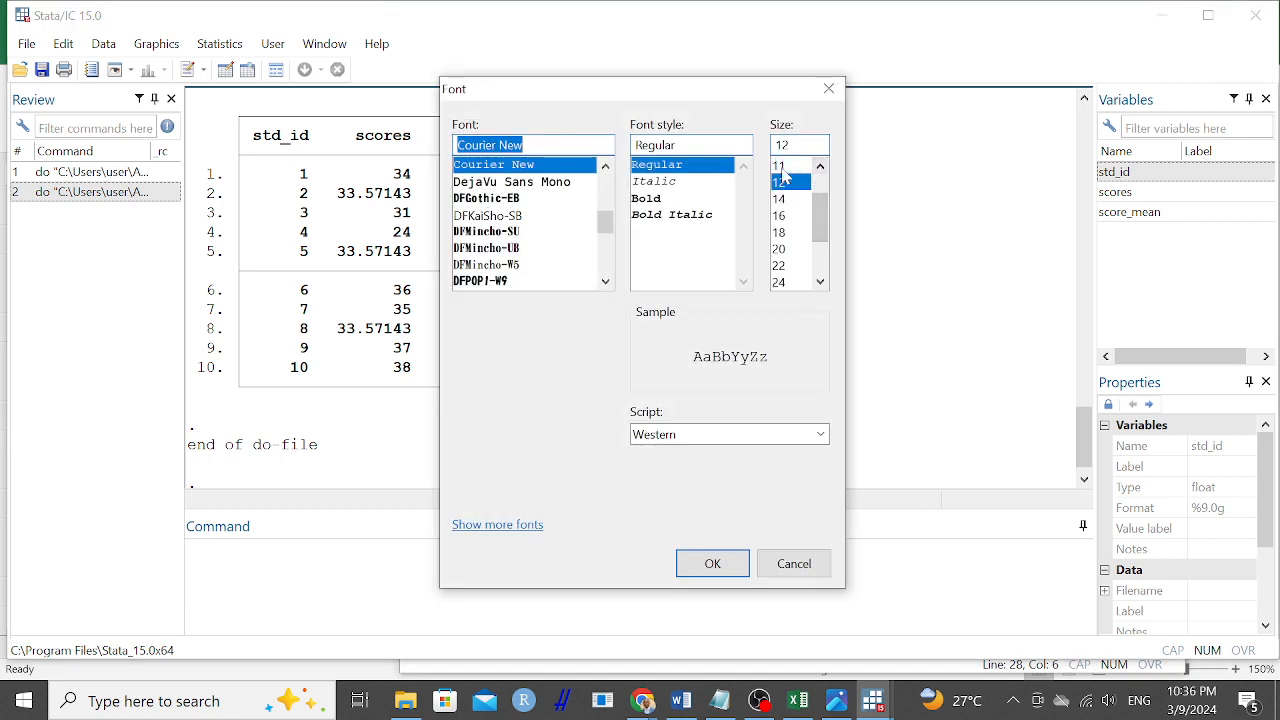
click(819, 167)
click(784, 166)
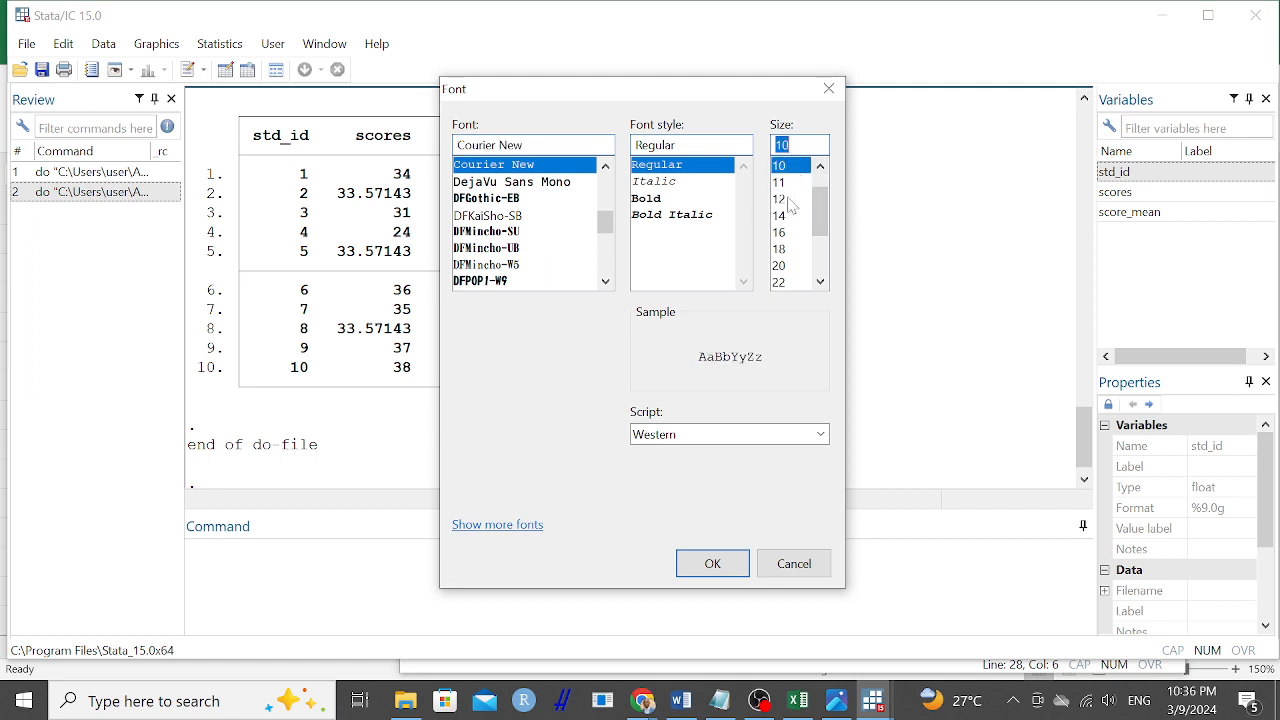
click(712, 563)
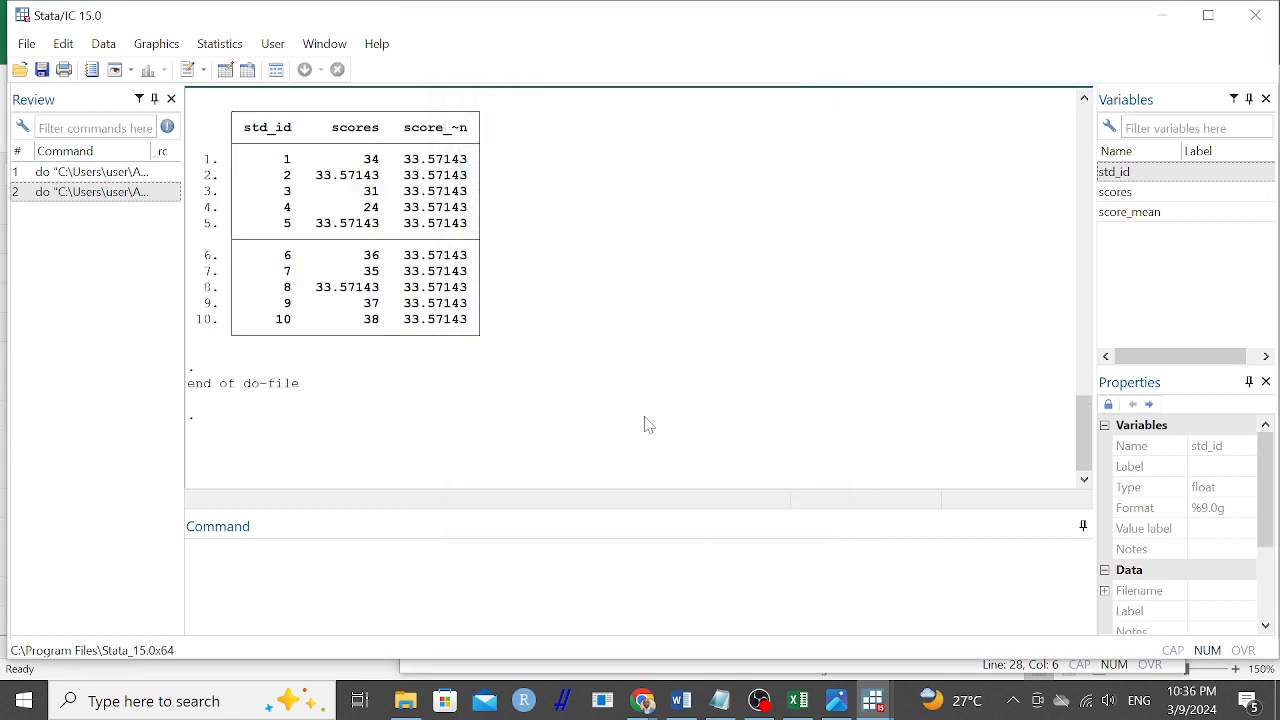
Compare the egen command in the do-file with the listing of replaced values in the results output.
click(868, 707)
click(975, 620)
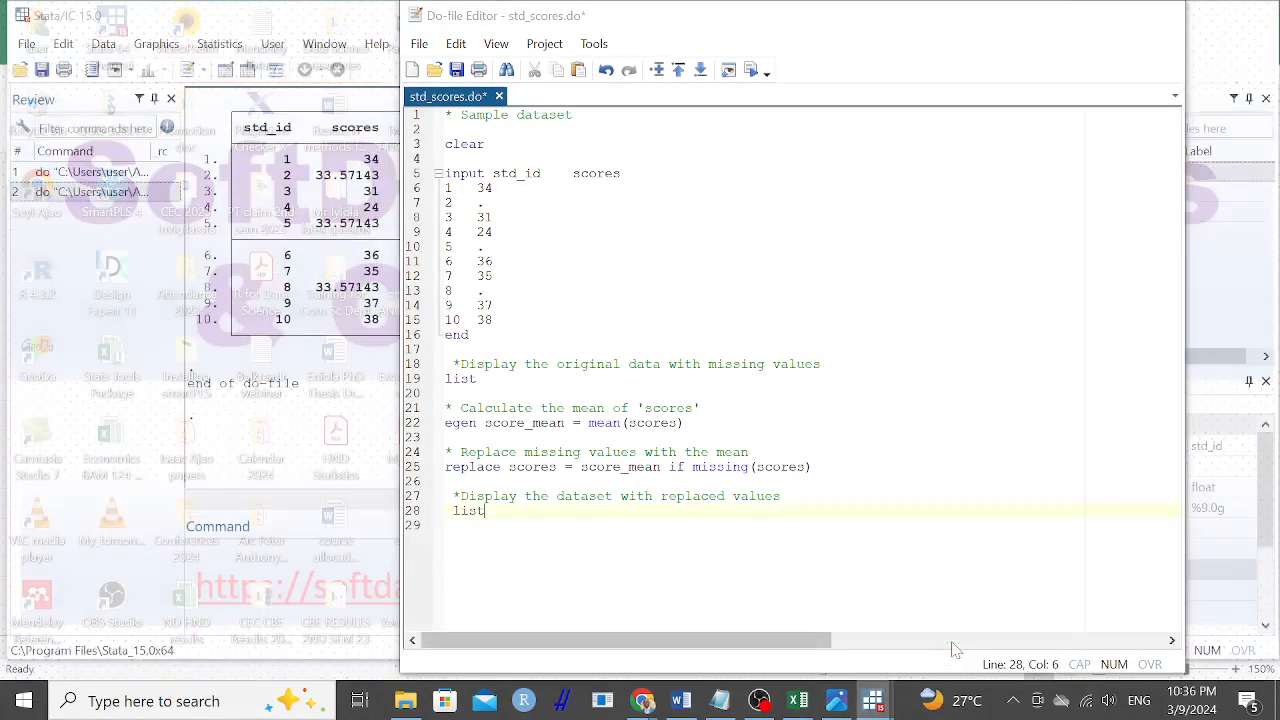
click(621, 423)
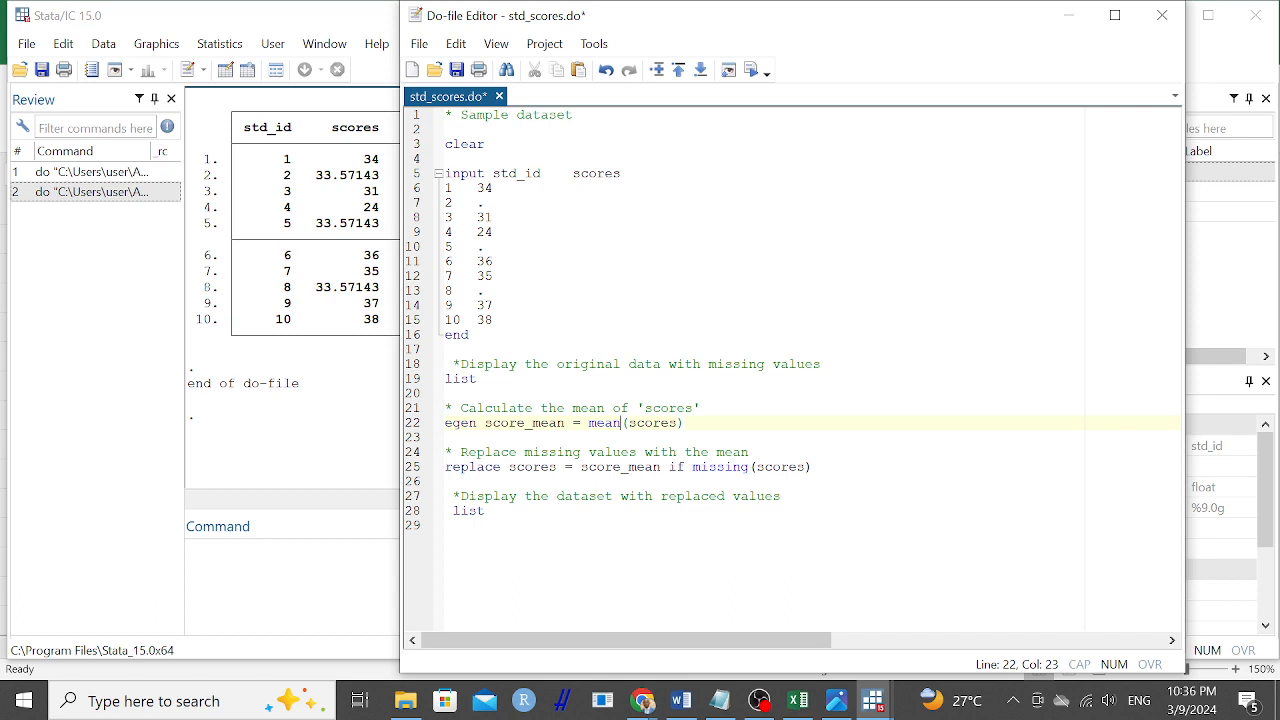
click(353, 306)
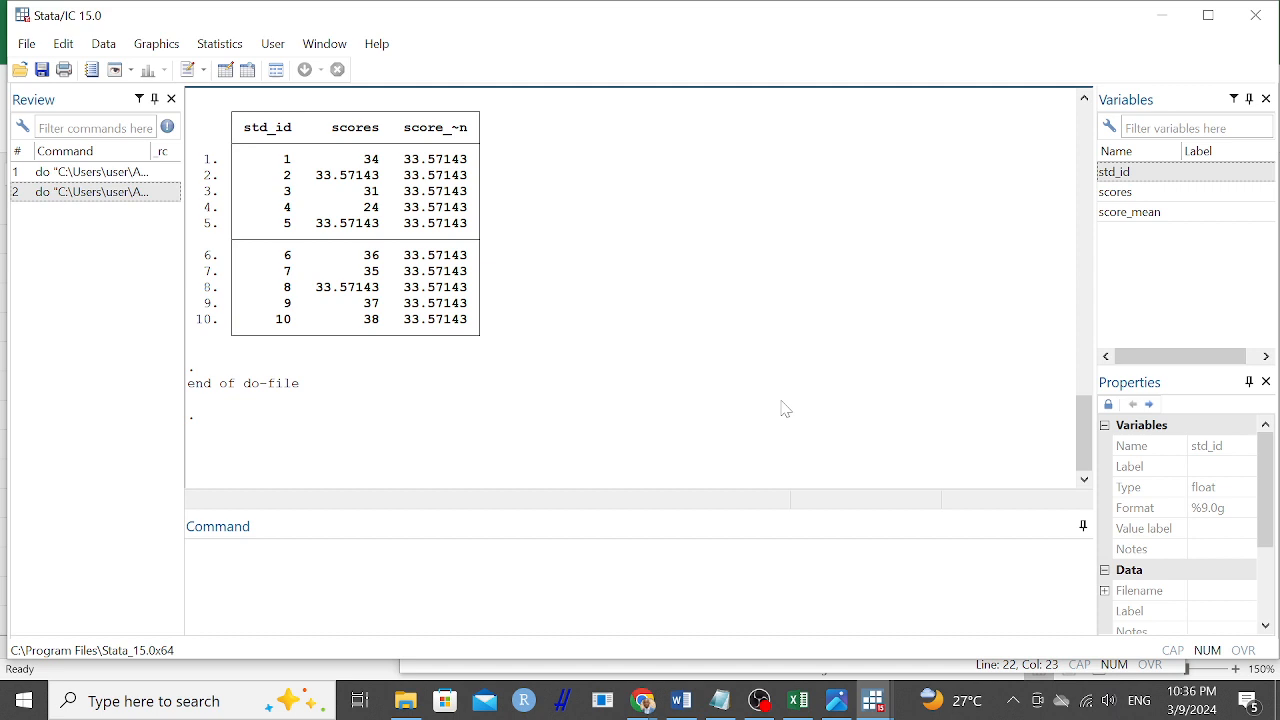
scroll(1081, 429, up, 1)
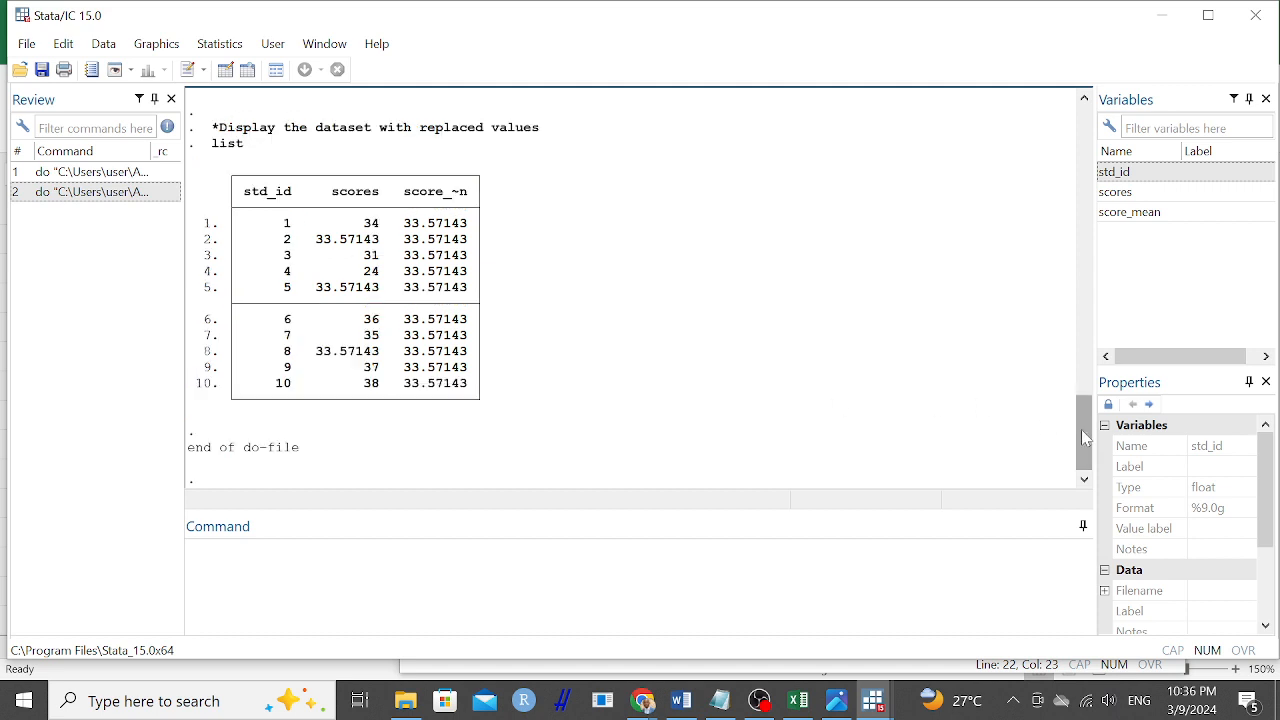
mouse_move(1081, 429)
mouse_down()
mouse_move(1081, 326)
mouse_move(1082, 445)
mouse_up()
mouse_move(775, 690)
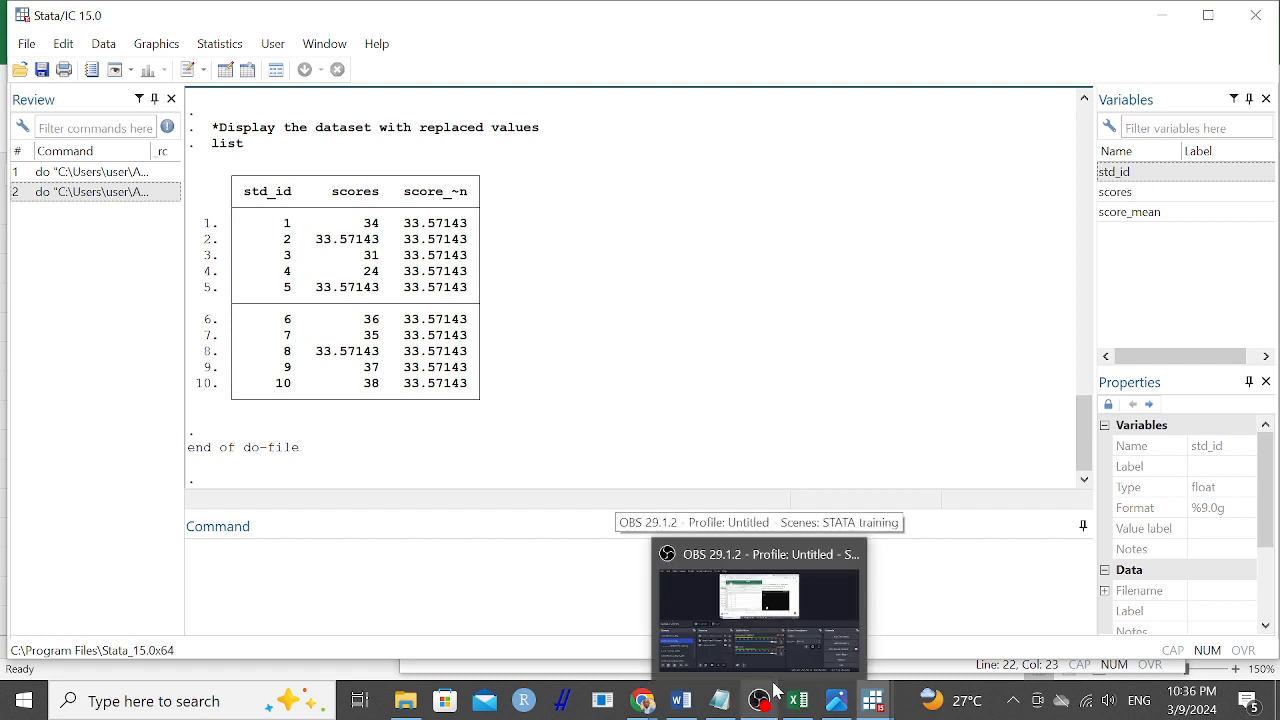